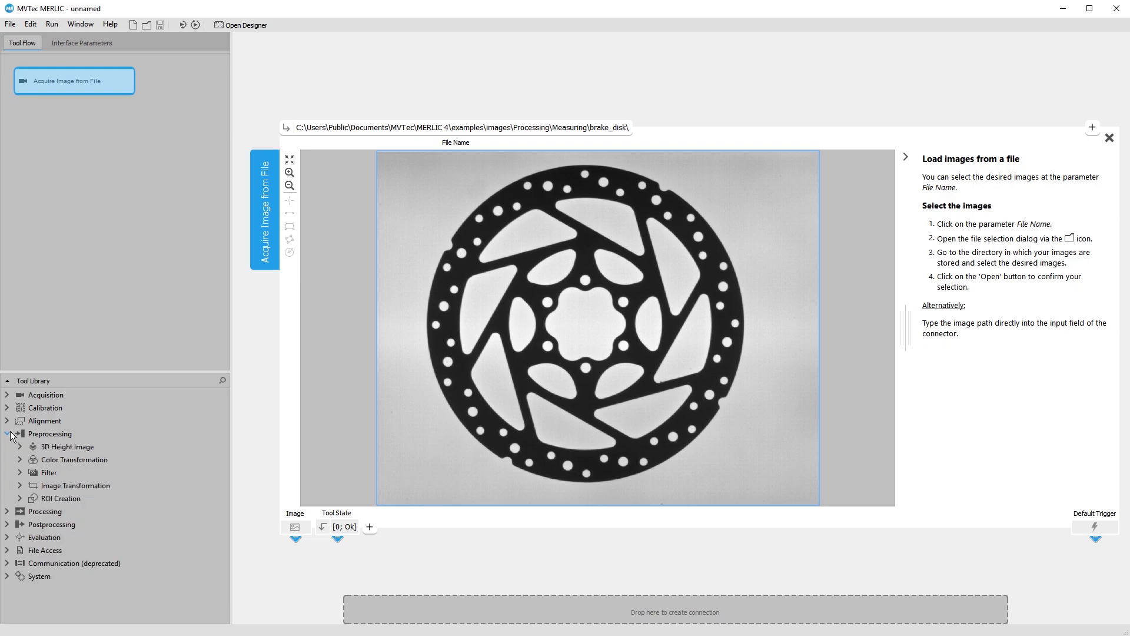
- Expand the 3D Height Image preprocessing tools and load all cookie_box TIFF files from the disparity folder of cookie_box_images as image source
left_click(53, 446)
left_click(20, 447)
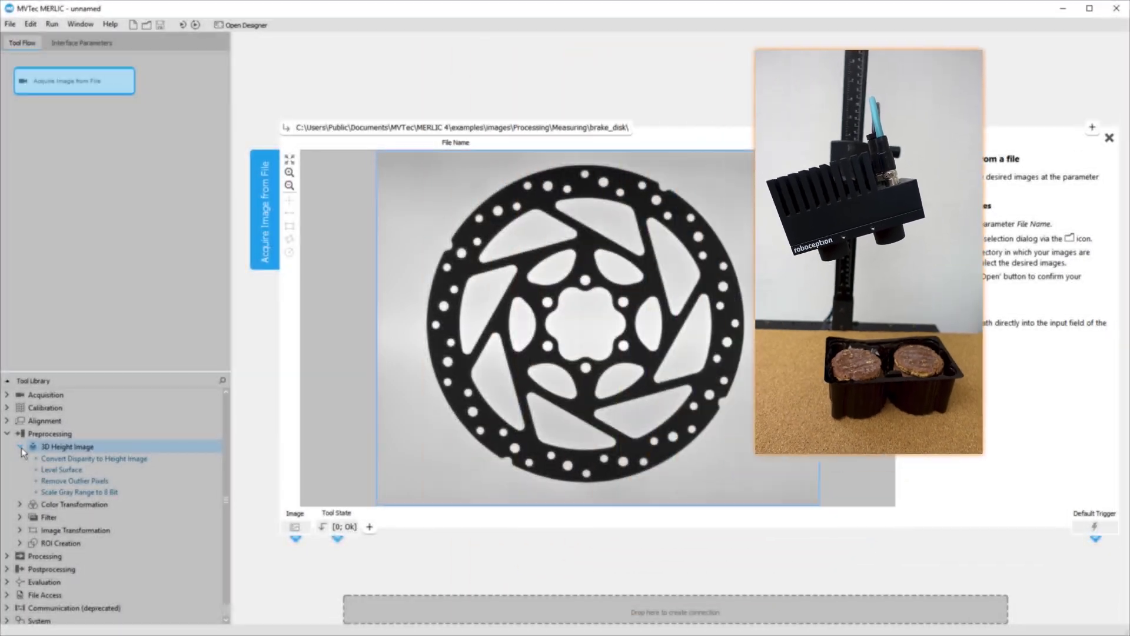
left_click(439, 128)
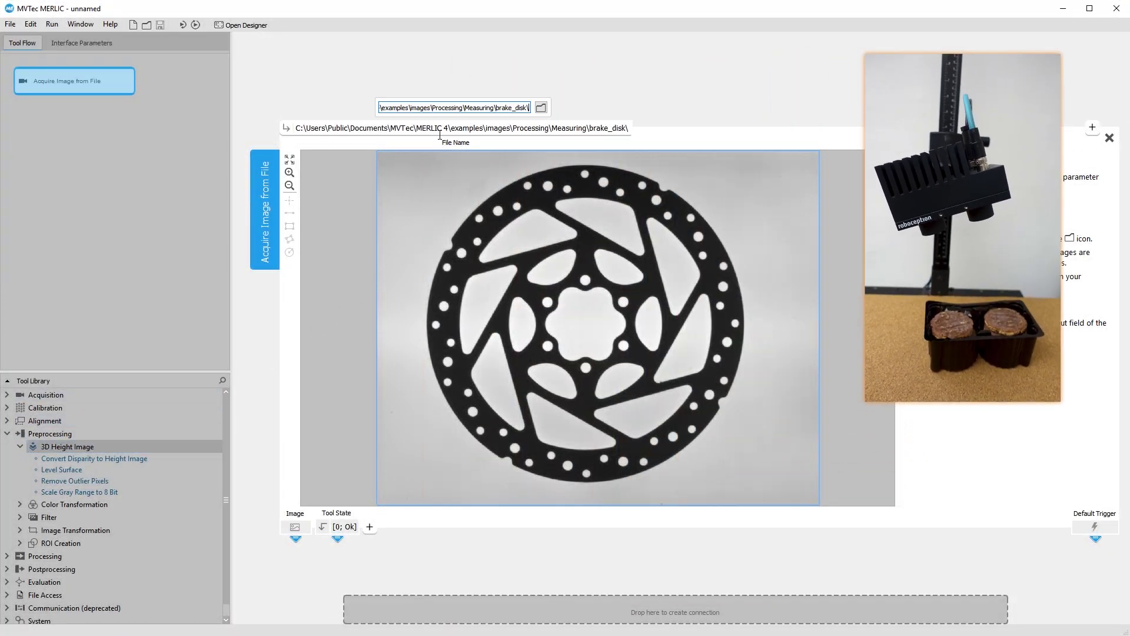
left_click(540, 108)
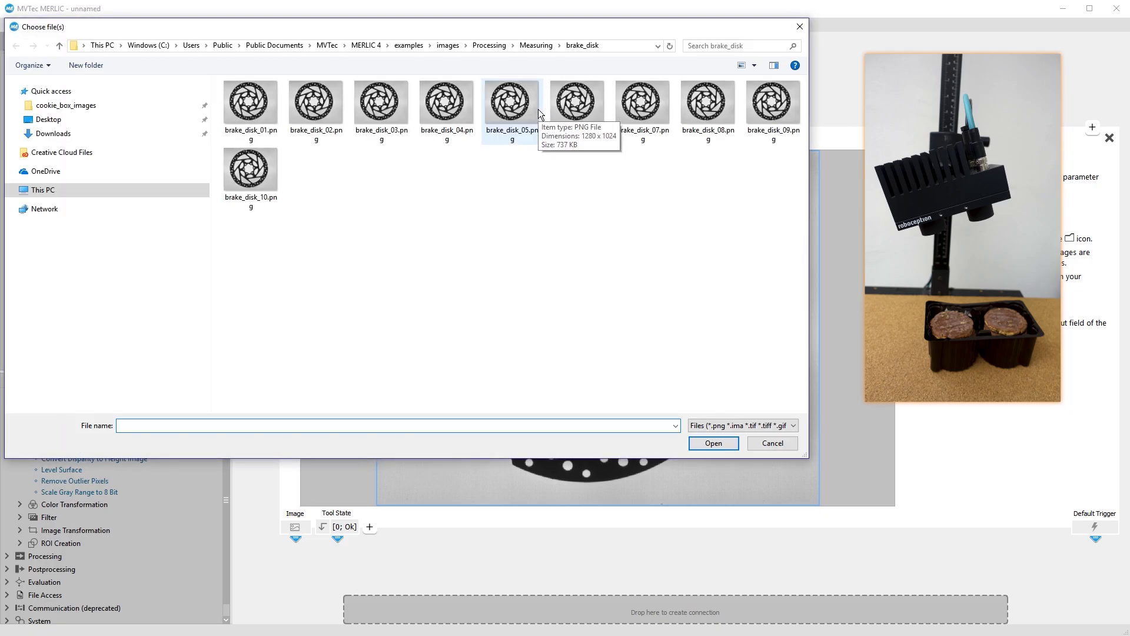
left_click(104, 107)
double_click(248, 100)
left_click(249, 101)
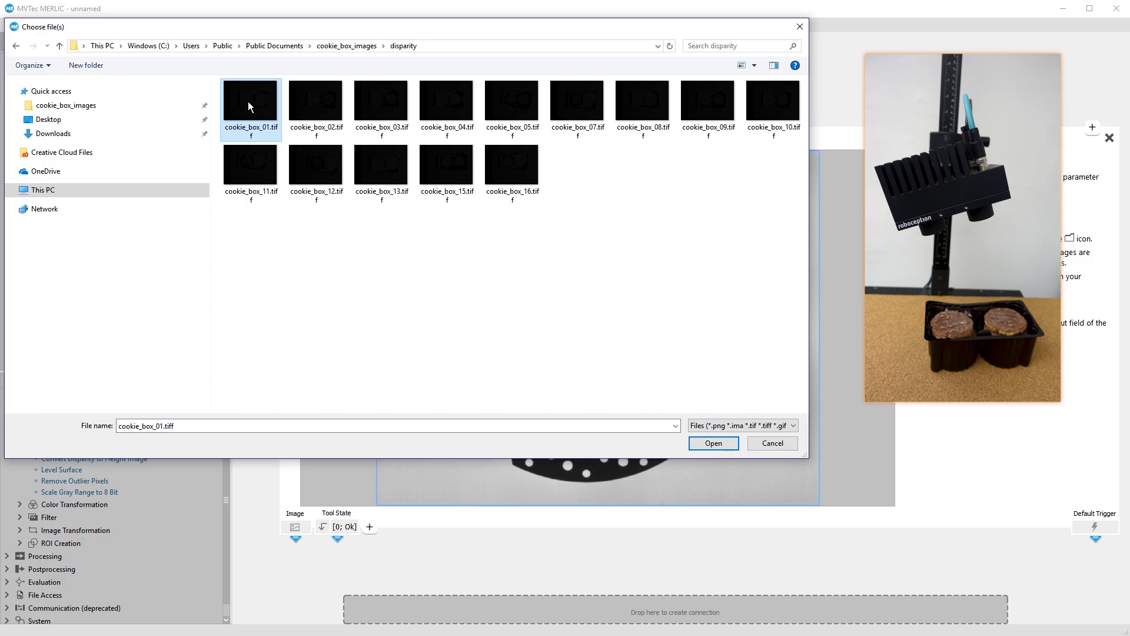
left_click(517, 170, "shift")
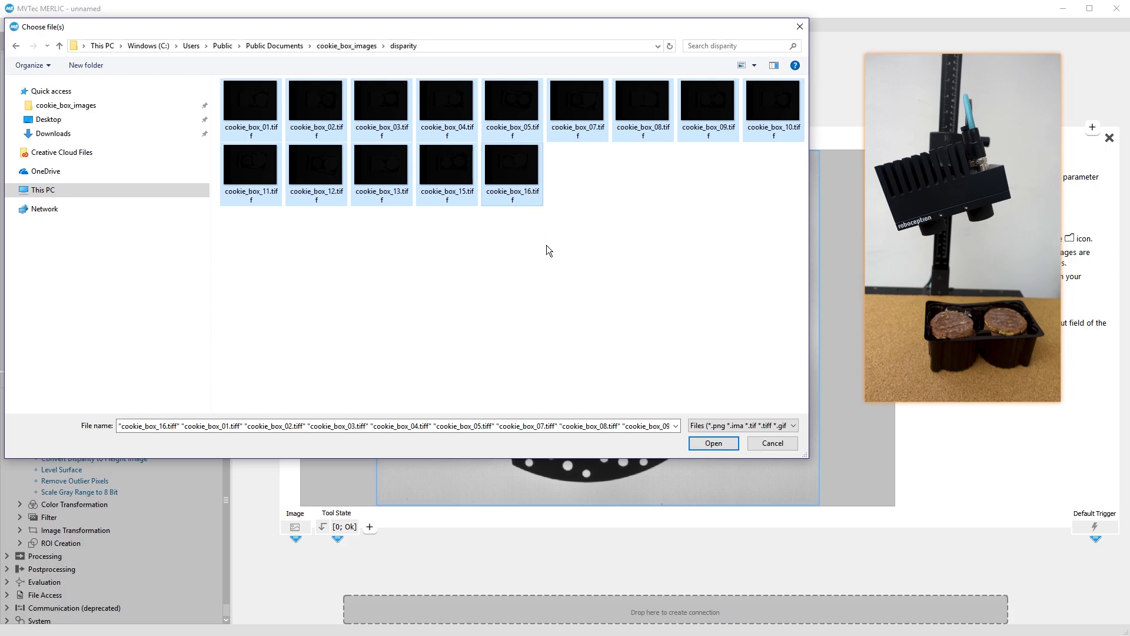
left_click(697, 443)
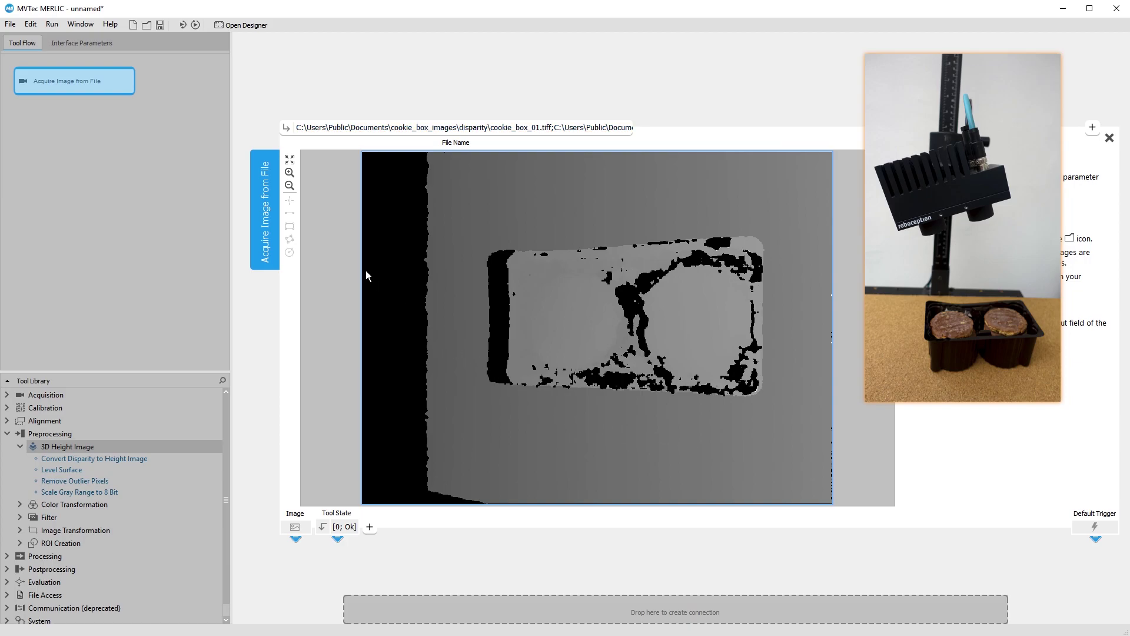
- Run the application once per image to look through several of the loaded disparity images
left_click(183, 26)
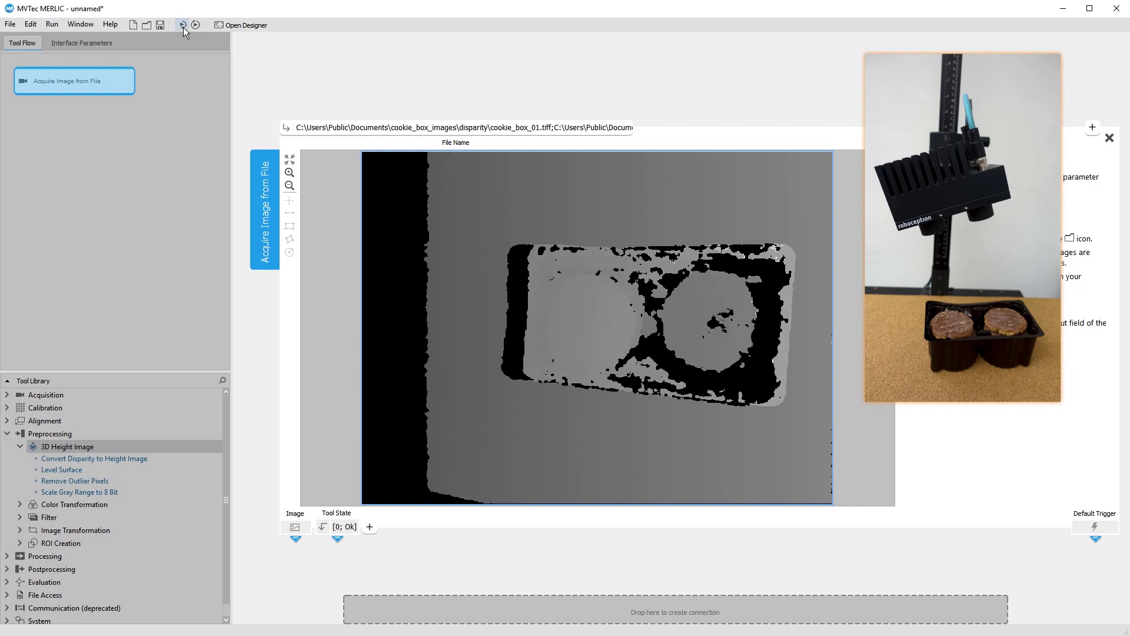
left_click(182, 26)
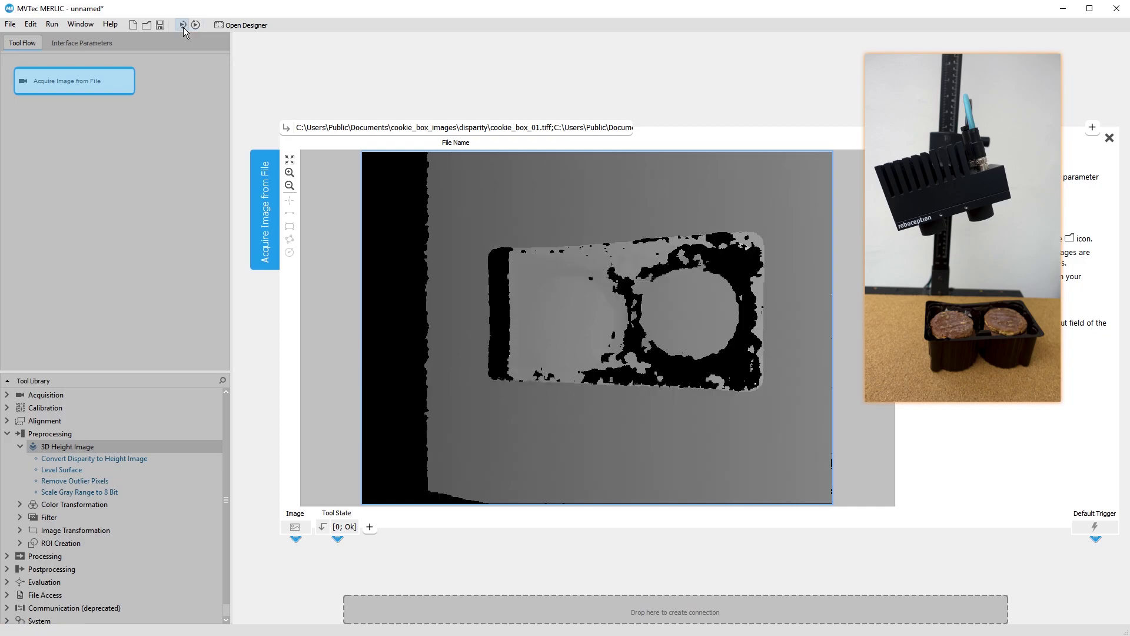
left_click(183, 27)
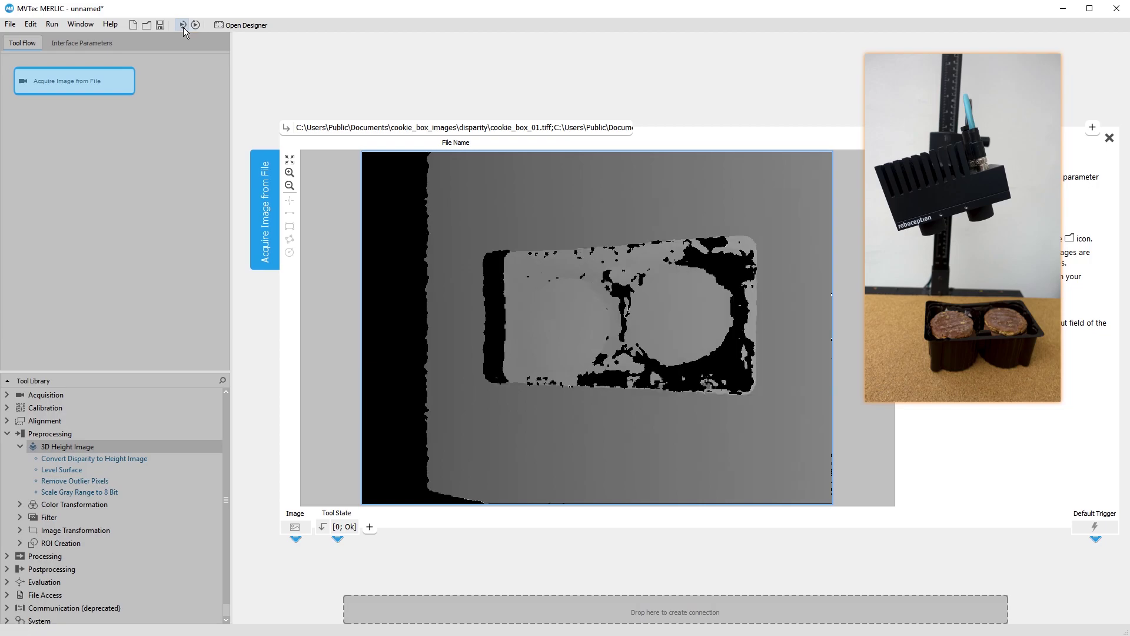
left_click(183, 26)
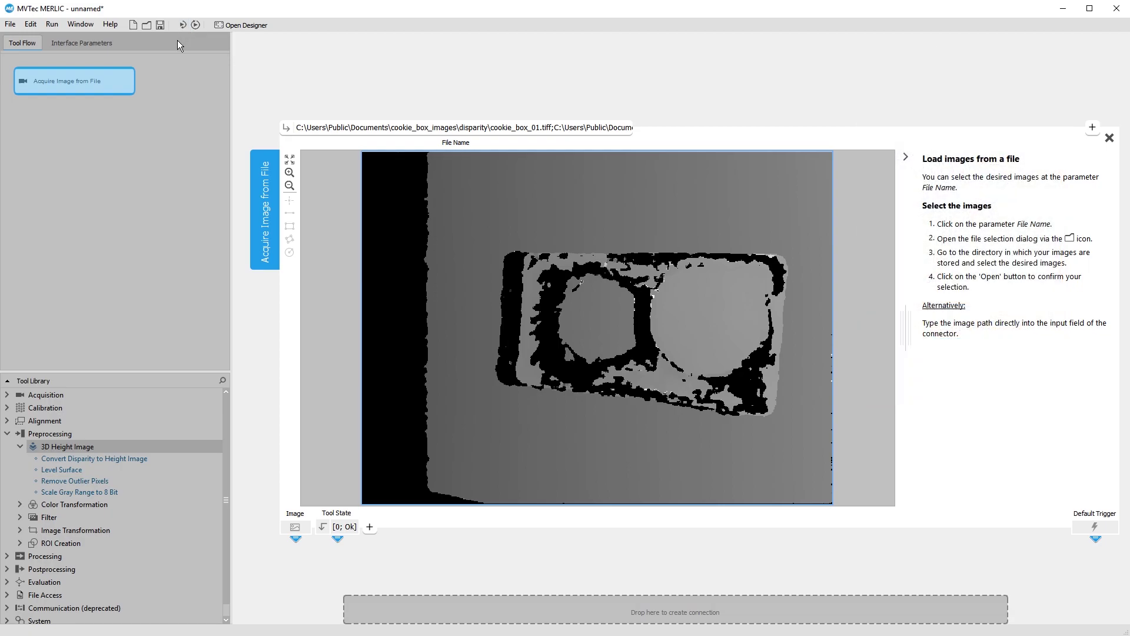
- Add Level Surface after Acquire Image from File and draw wide rectangular ROIs on the background above and below the tray in the training image
left_click(87, 469)
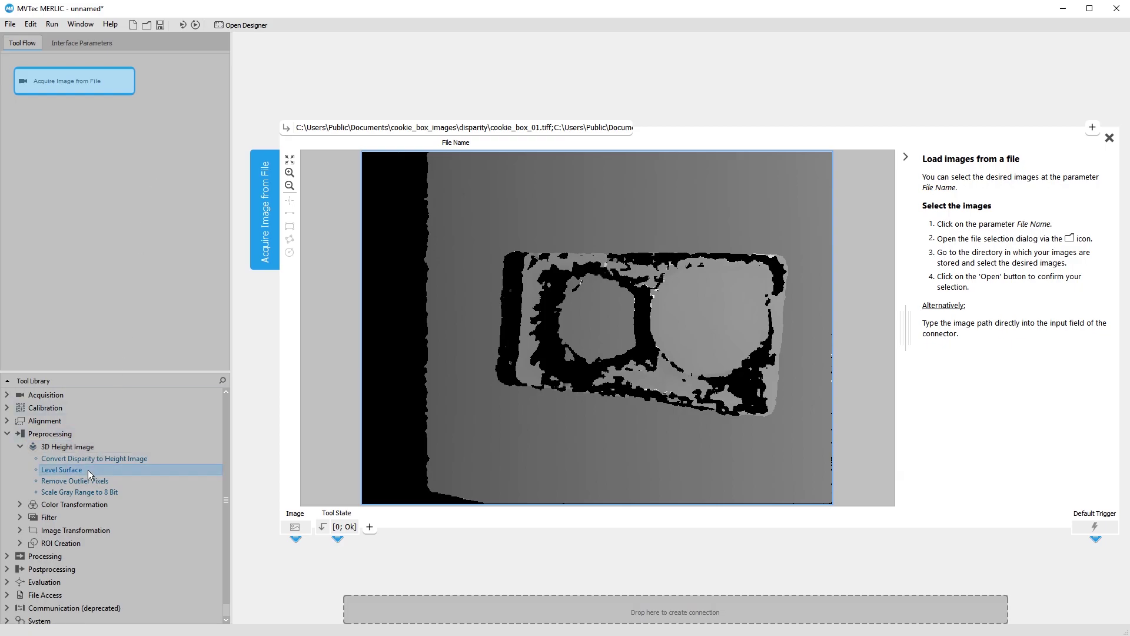
left_click_drag(86, 470, 91, 140)
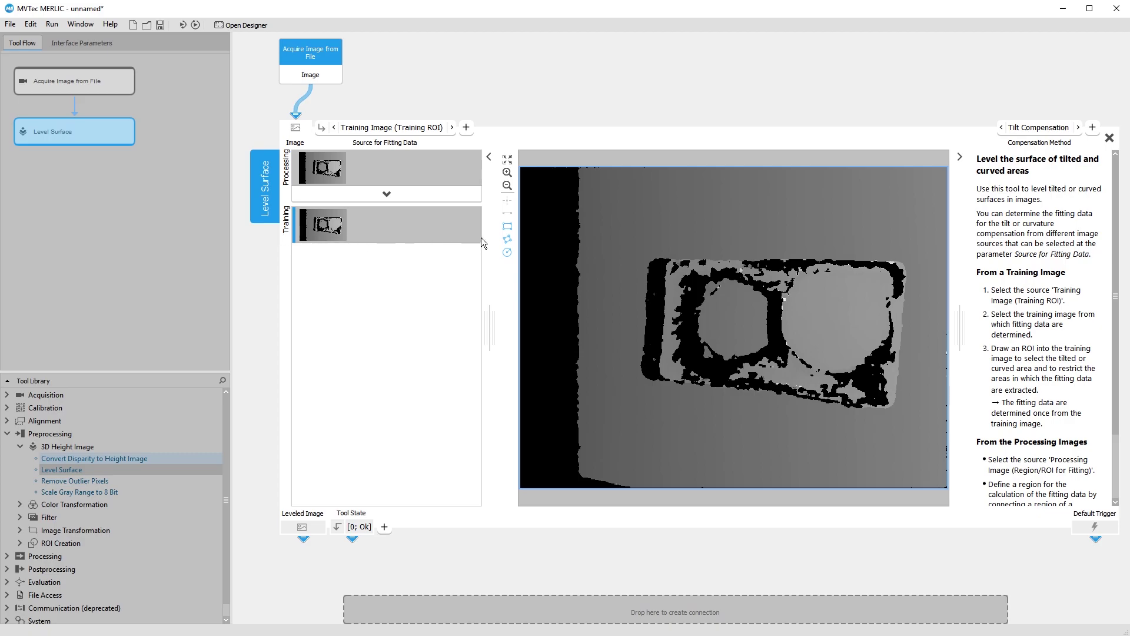
left_click(508, 227)
mouse_move(579, 189)
left_mouse_down()
mouse_move(683, 220)
mouse_move(936, 232)
mouse_move(944, 242)
left_mouse_up()
mouse_move(580, 409)
left_mouse_down()
mouse_move(721, 447)
mouse_move(940, 468)
left_mouse_up()
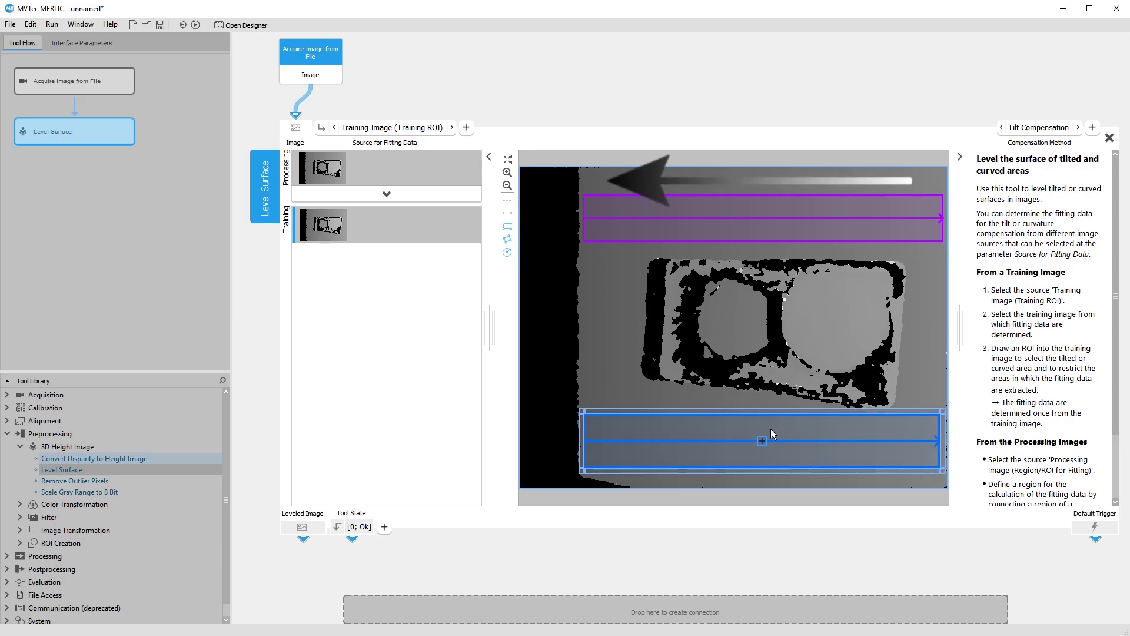
- Compare the leveled processing image with the original training image in the Level Surface tool
left_click(435, 175)
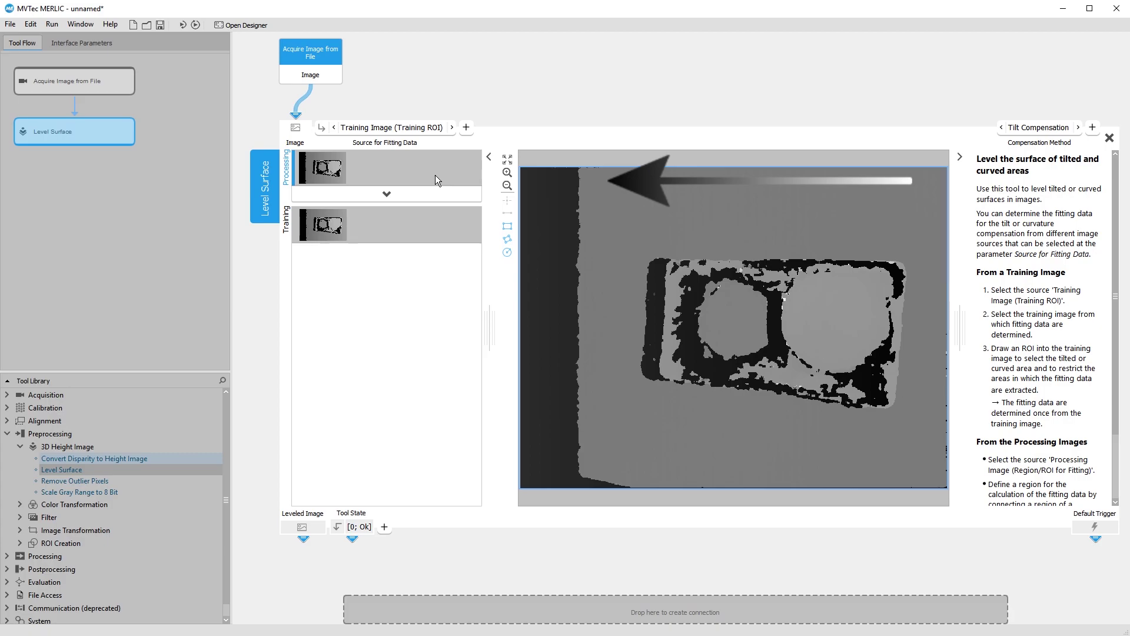
left_click(430, 223)
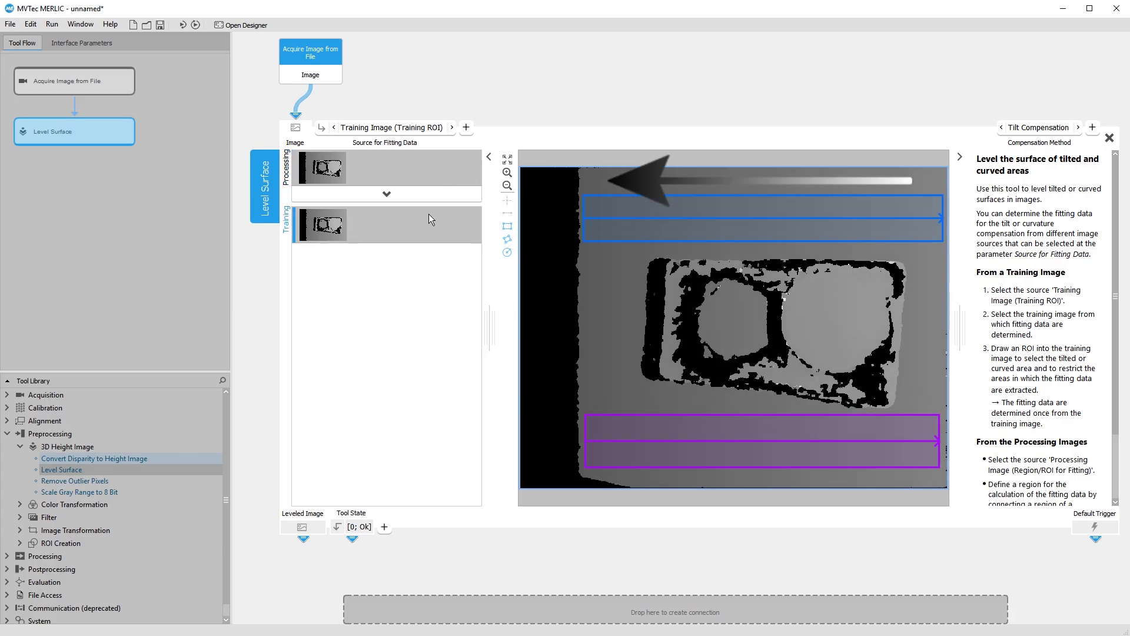
left_click(429, 175)
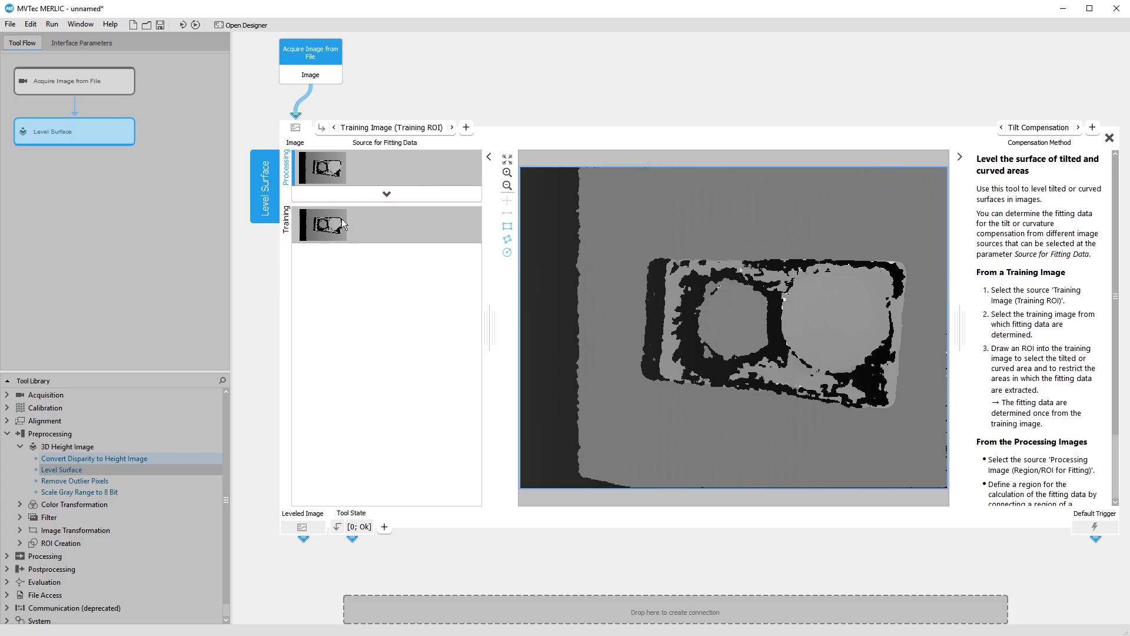
- Add Scale Gray Range to 8 Bit after Level Surface and advance to the image with a cookie only in the left compartment
left_click_drag(126, 493, 108, 186)
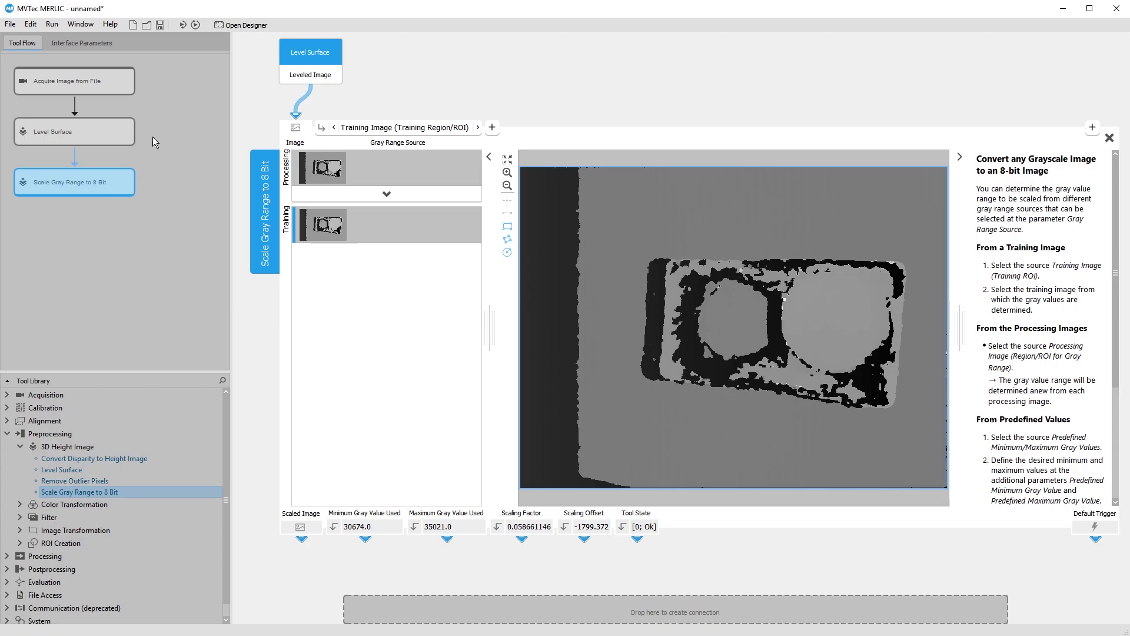
left_click(182, 26)
left_click(182, 26)
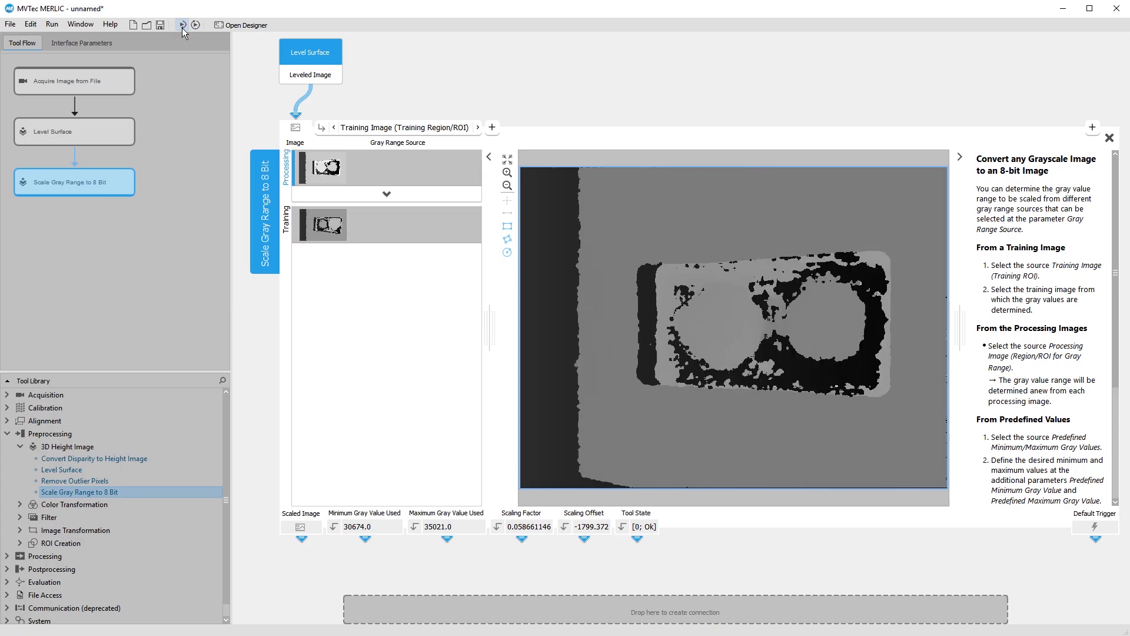
left_click(182, 26)
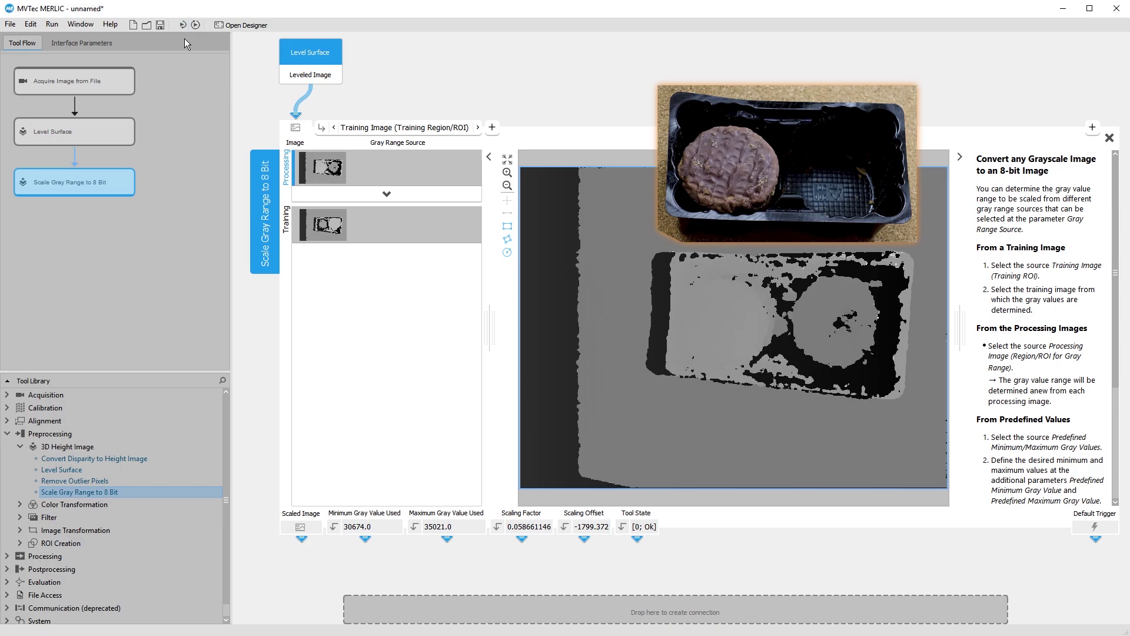
- Adopt the current image for gray range training and draw circular ROIs on the left cookie and inside the empty right compartment
left_click(397, 196)
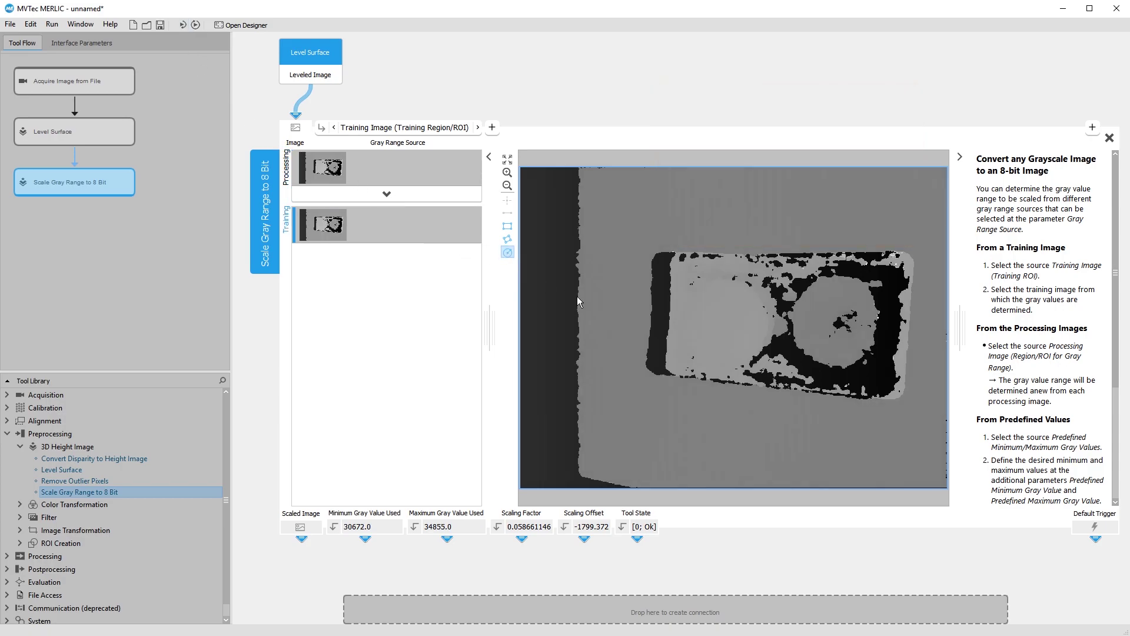
left_click_drag(723, 327, 730, 350)
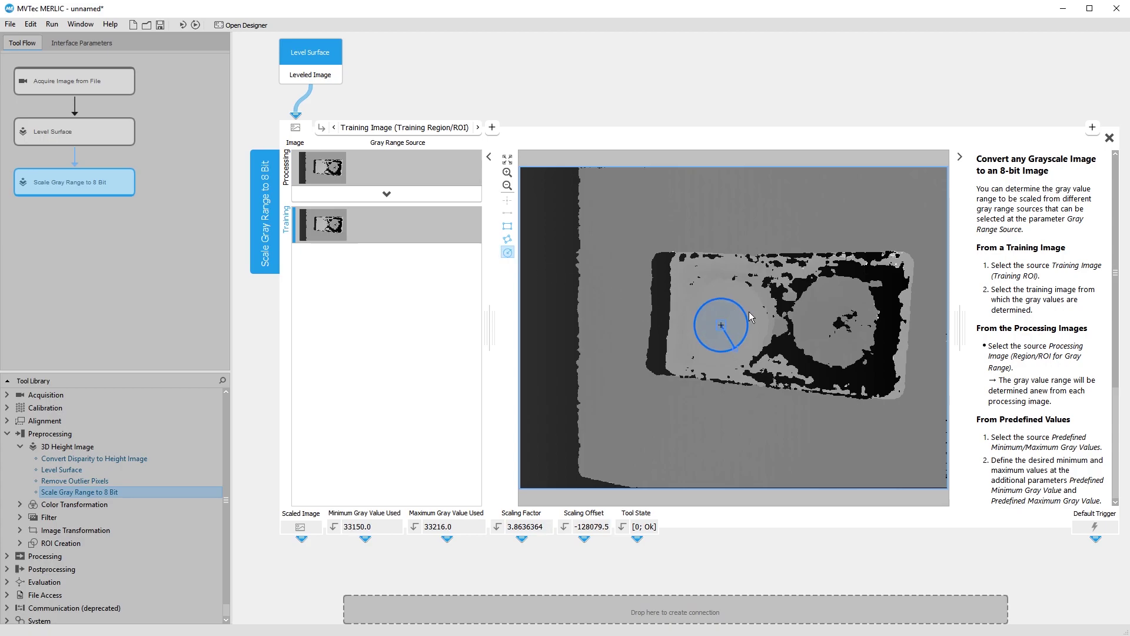
left_click_drag(819, 326, 824, 331)
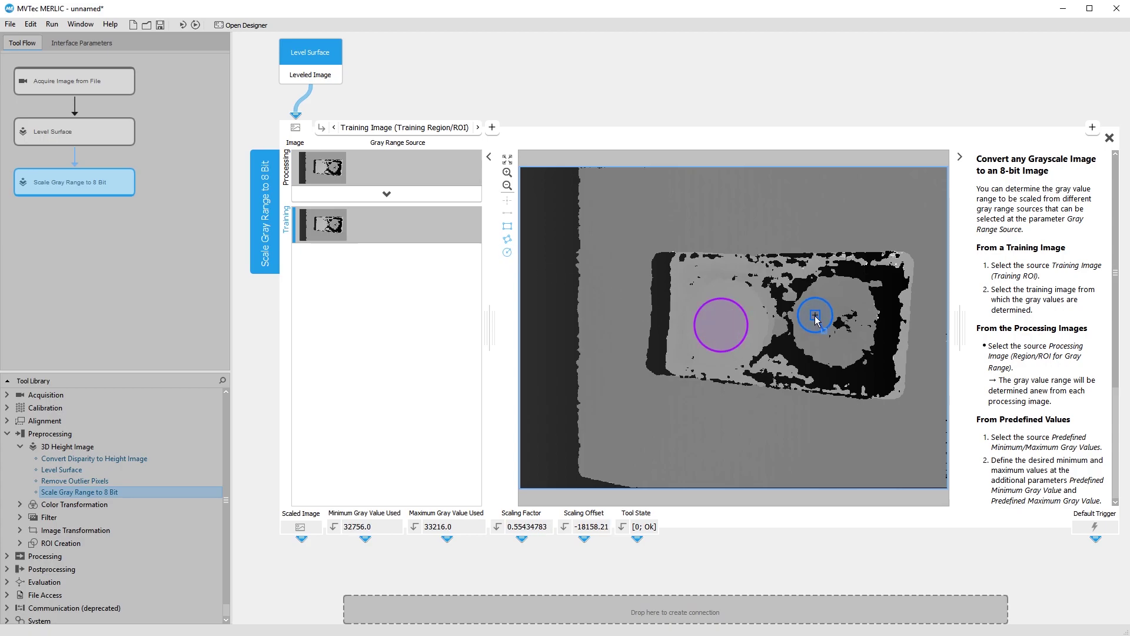
- View the scaled processing image and step through further images to check the gray range scaling
left_click(446, 179)
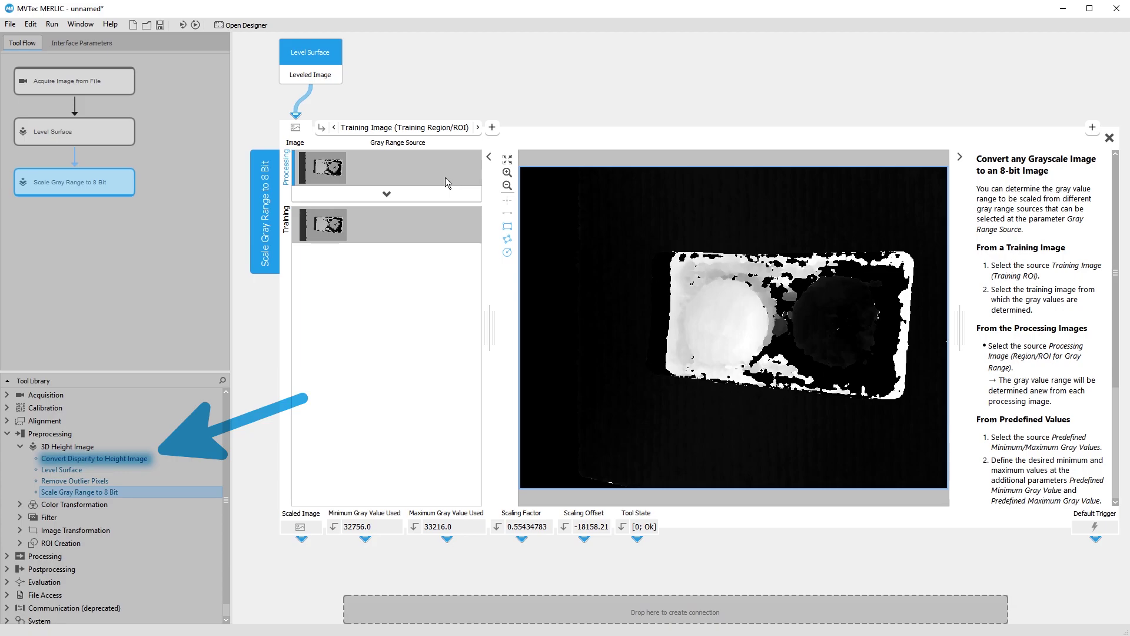
left_click(183, 26)
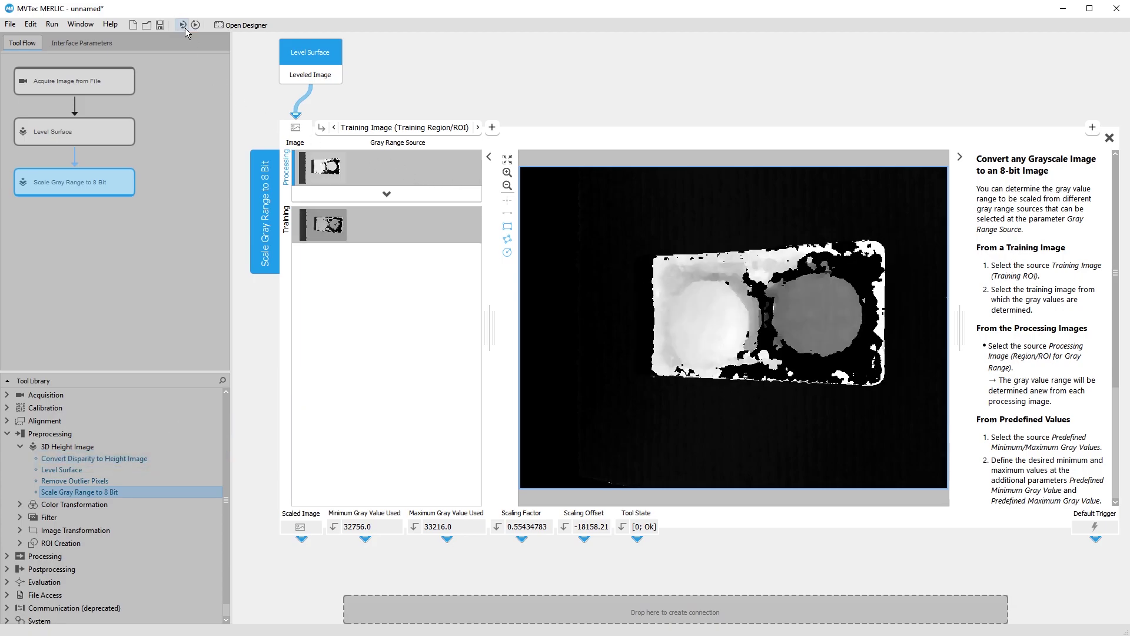
left_click(185, 28)
left_click(185, 27)
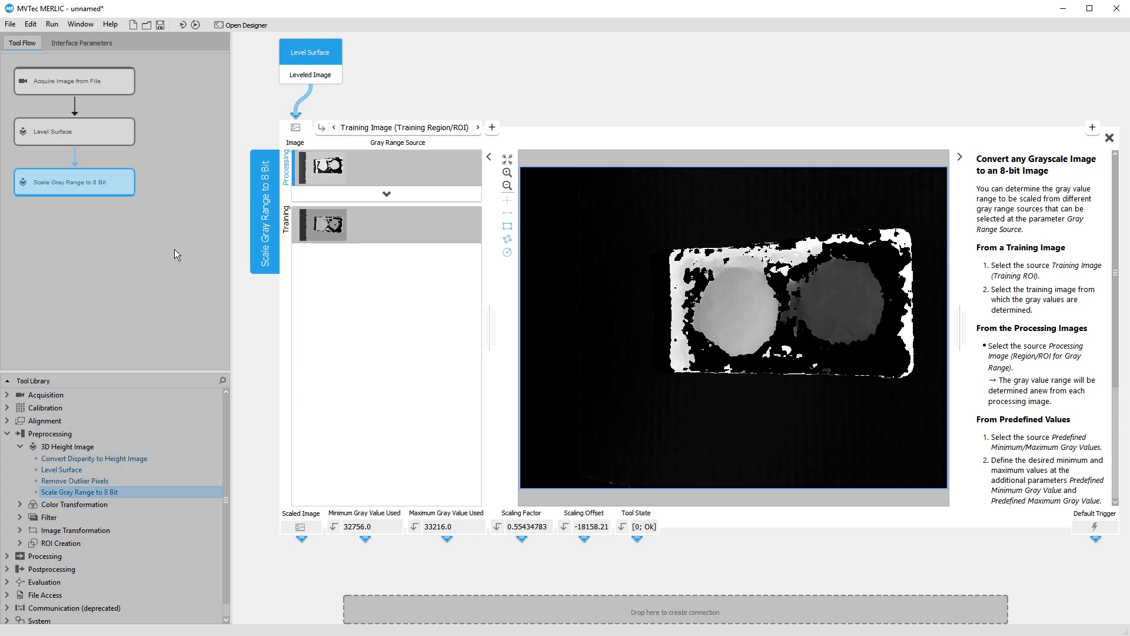
- Find Determine Alignment with Straight Border, add it after Scale Gray Range to 8 Bit, and adopt another image as its training image
left_click(223, 382)
type("align")
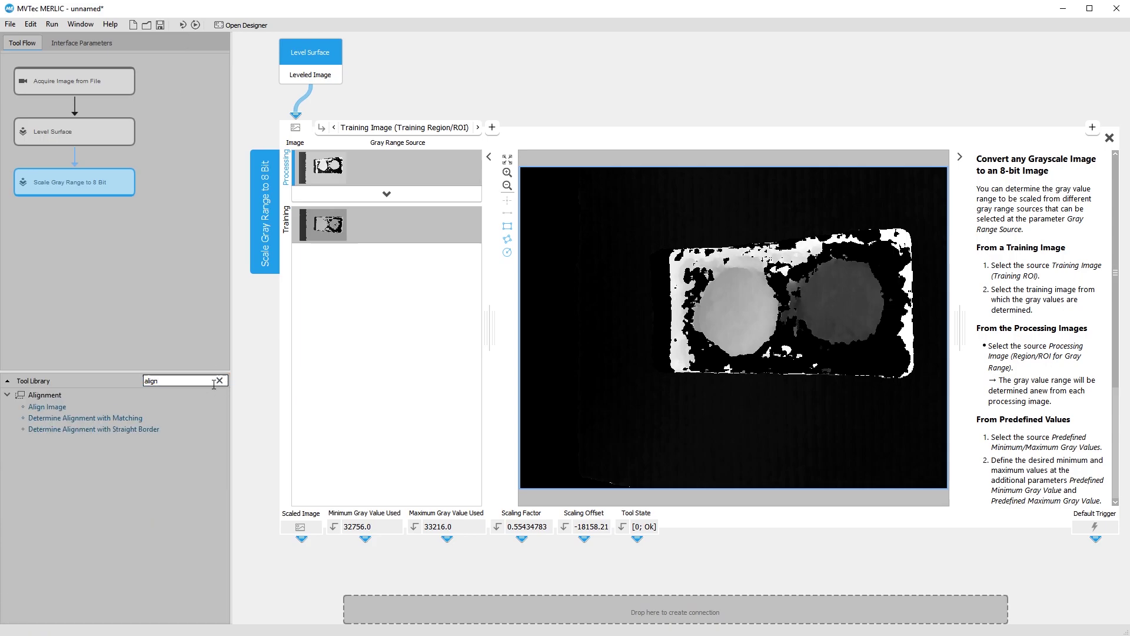
left_click_drag(162, 429, 110, 236)
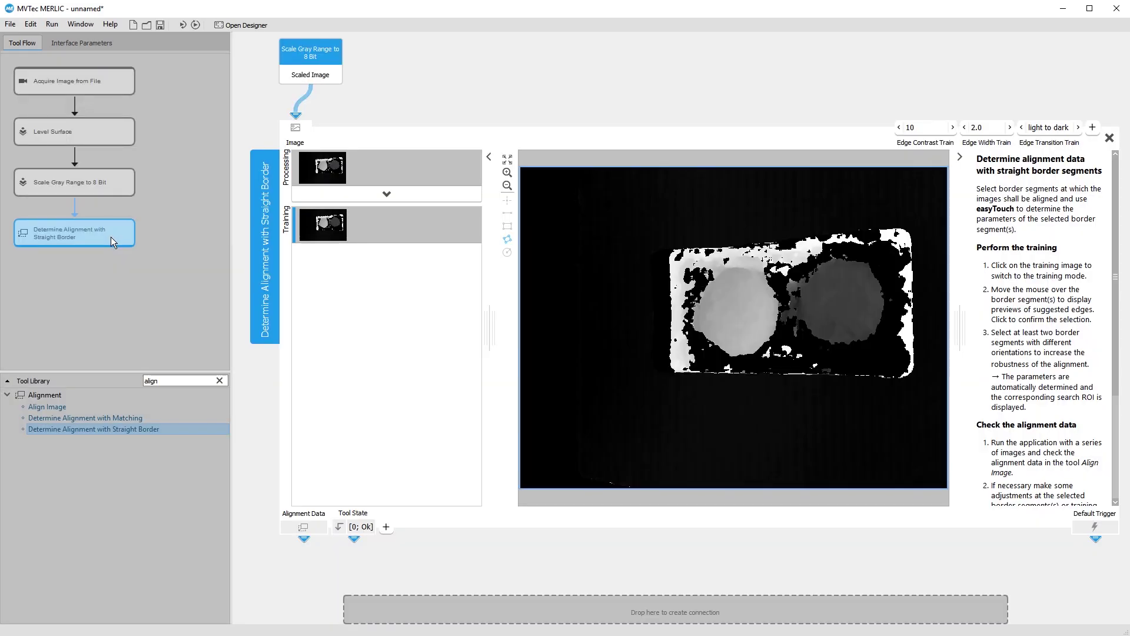
left_click(183, 24)
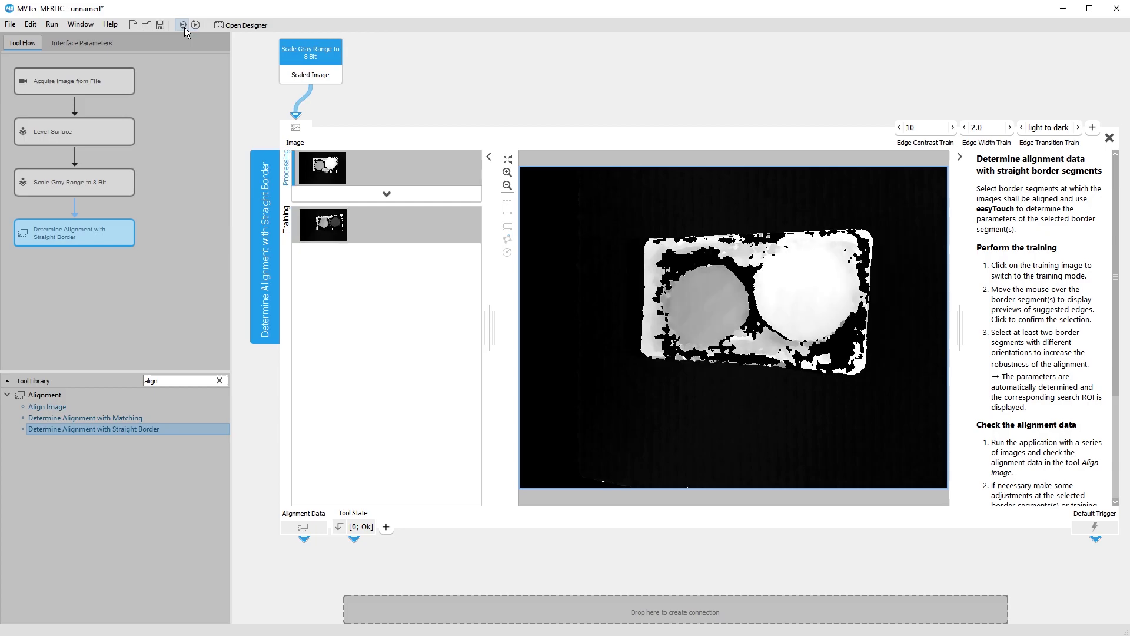
left_click(183, 25)
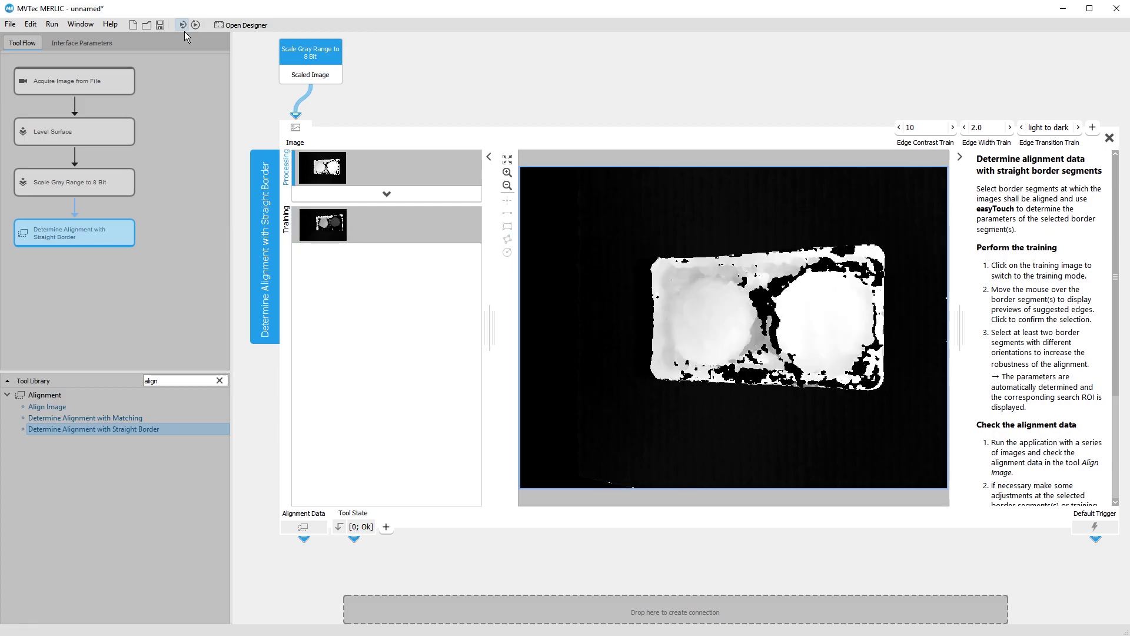
left_click(371, 193)
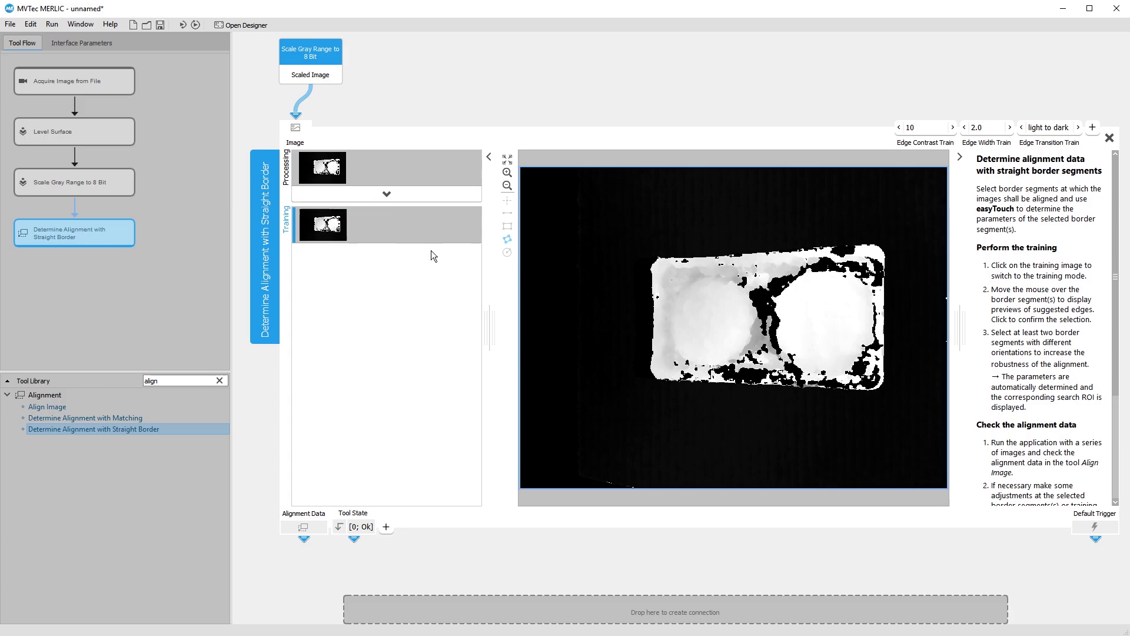
- Select the tray's left and upper borders as alignment segments and stretch the left search region to about the tray's full height
left_click(656, 321)
left_click(705, 262)
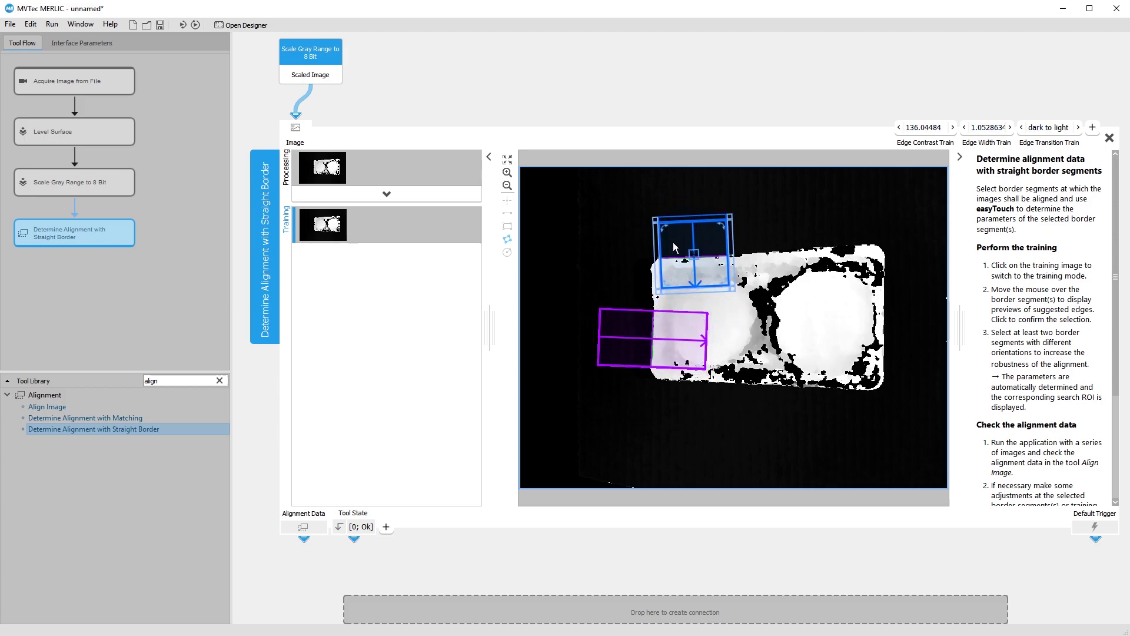
left_click_drag(647, 309, 646, 244)
left_click_drag(639, 370, 637, 383)
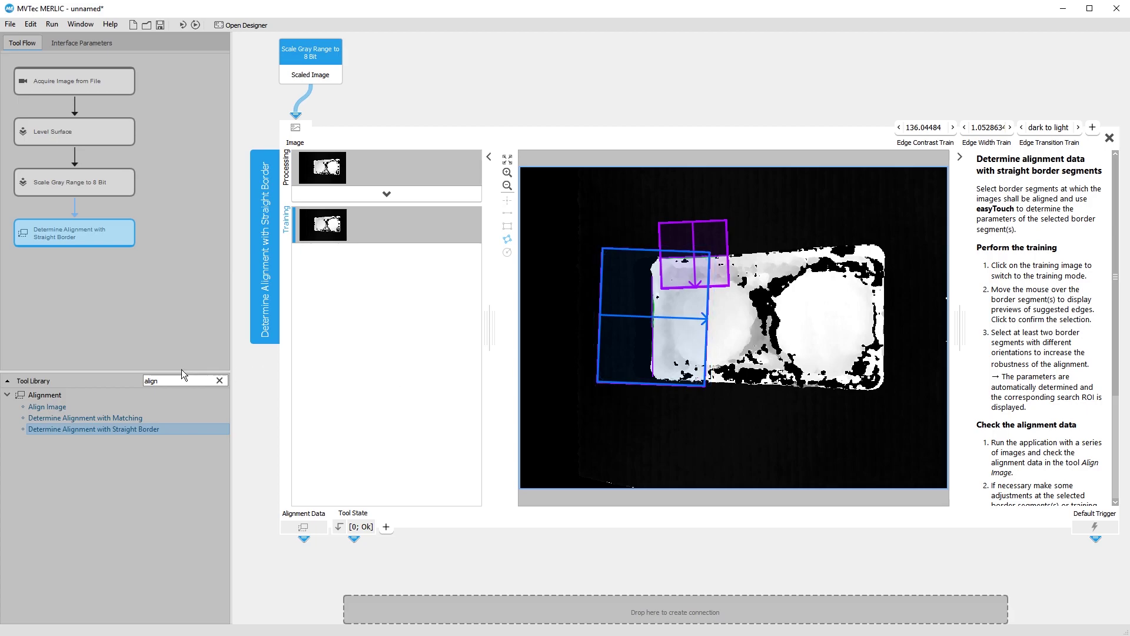
- Add Align Image at the end of the tool flow and connect its Alignment Data input to Determine Alignment with Straight Border
left_click(78, 406)
left_click_drag(76, 407, 85, 288)
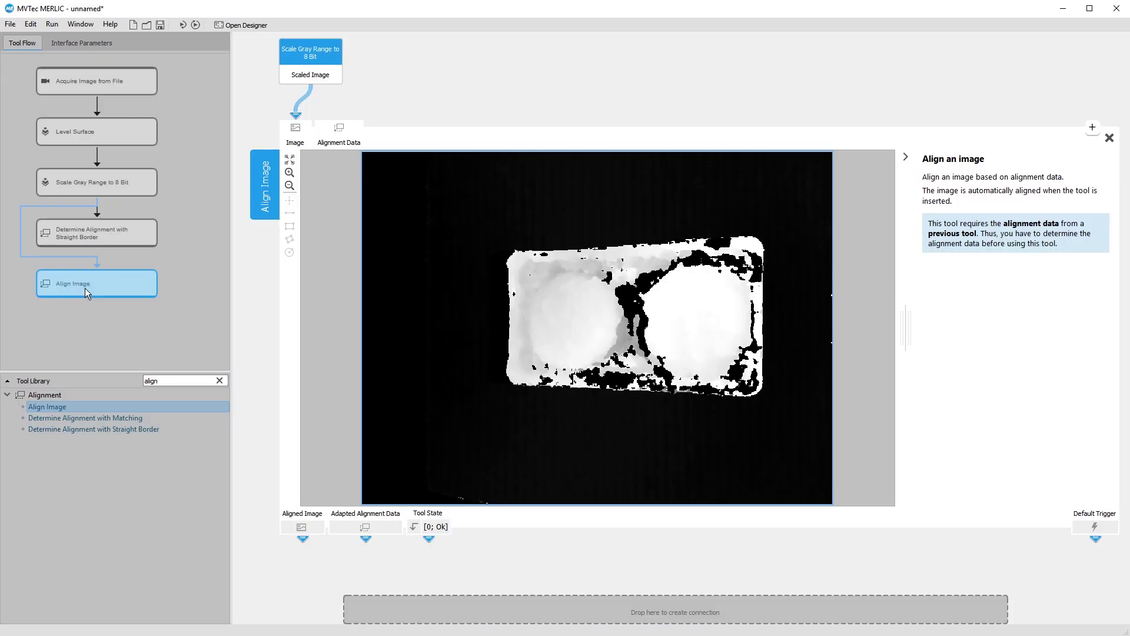
left_click(333, 138)
mouse_move(385, 144)
mouse_move(460, 148)
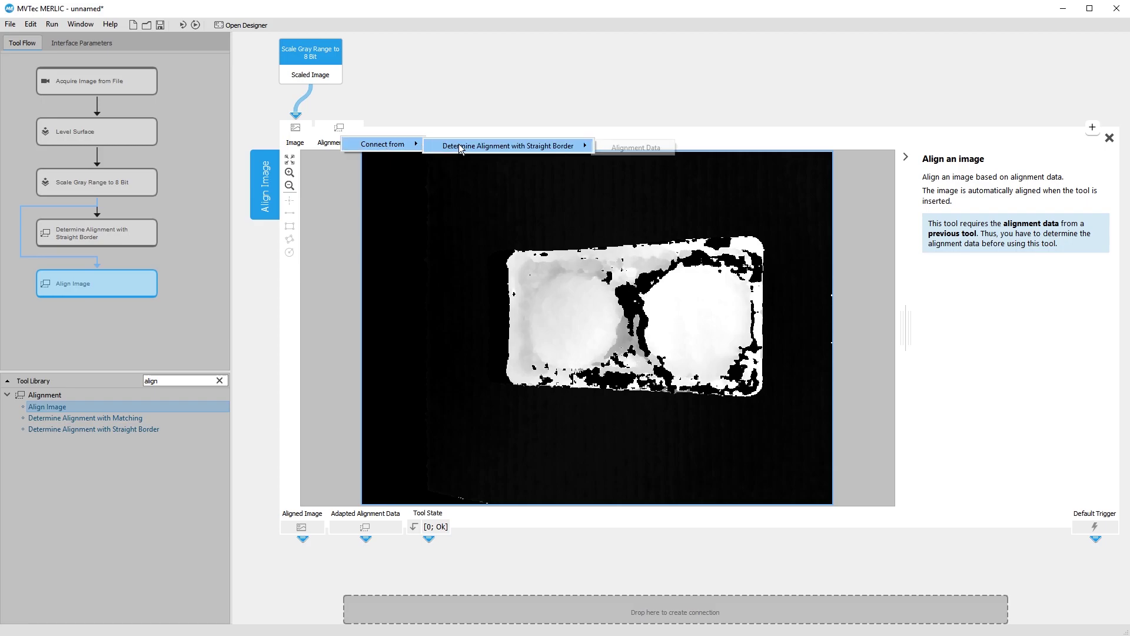
left_click(607, 146)
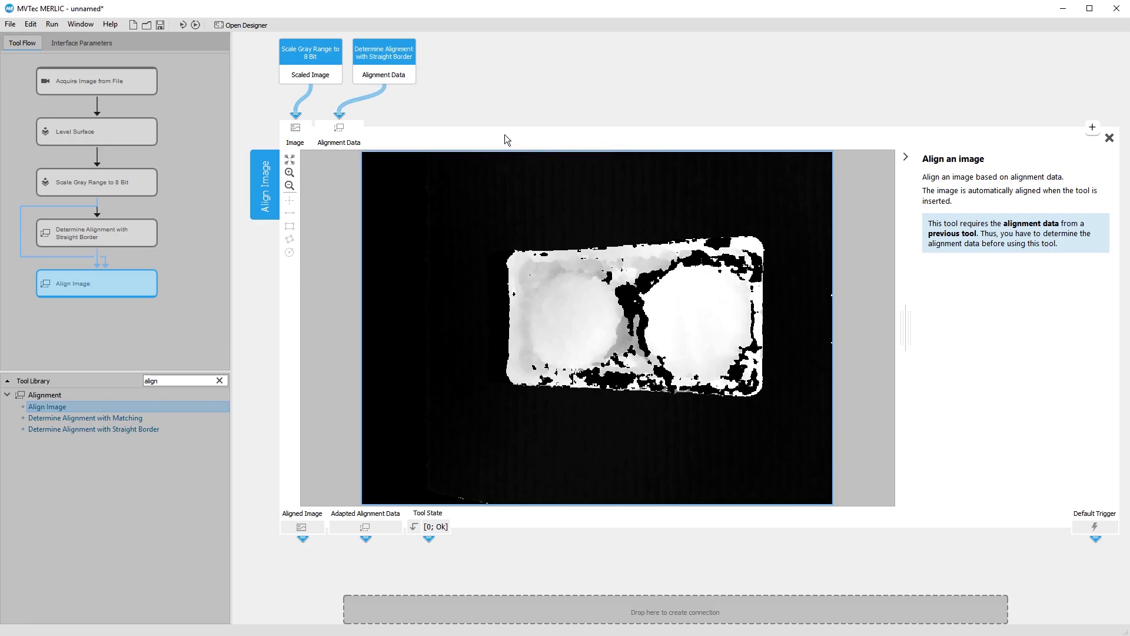
- Run the application continuously to check the alignment on several images, stop it, and remove the Align Image tool from the flow
left_click(196, 25)
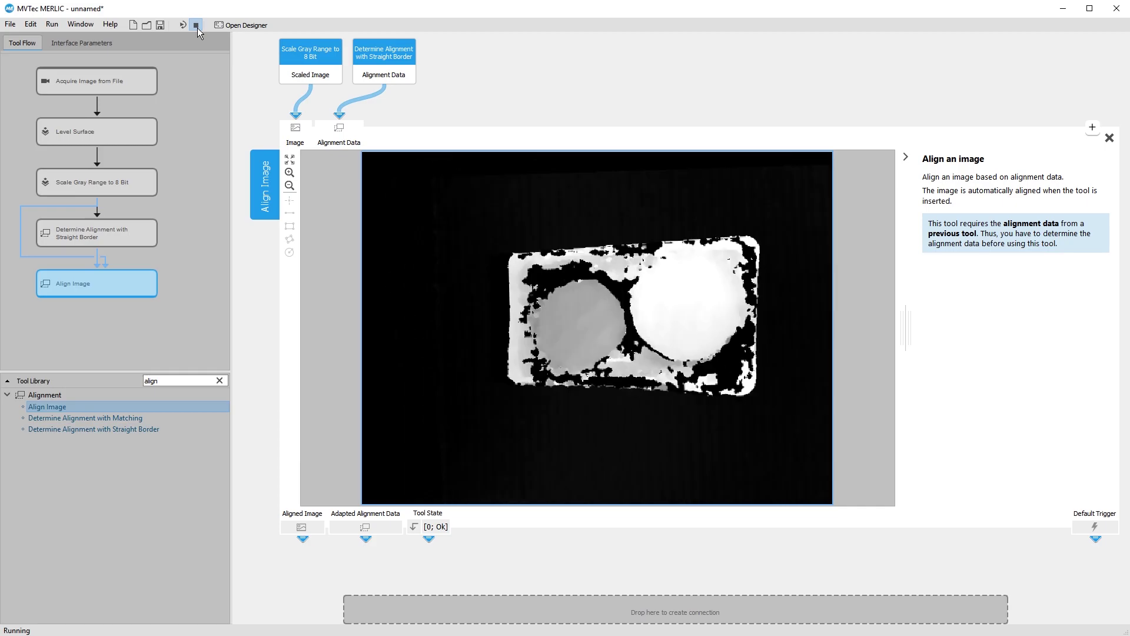
left_click(196, 26)
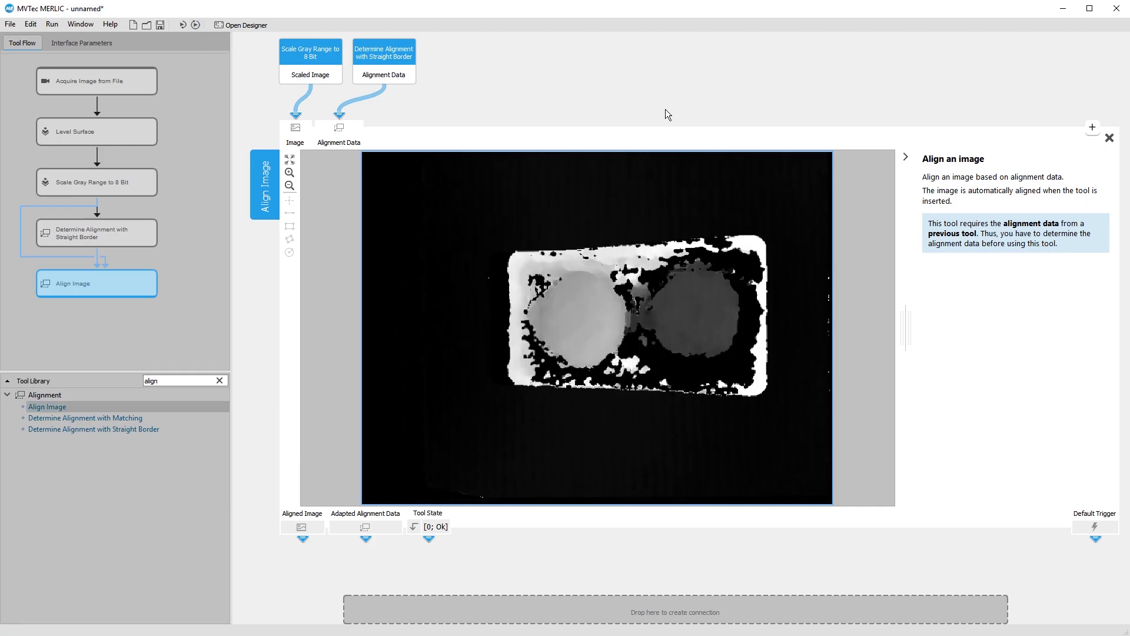
left_click(1109, 137)
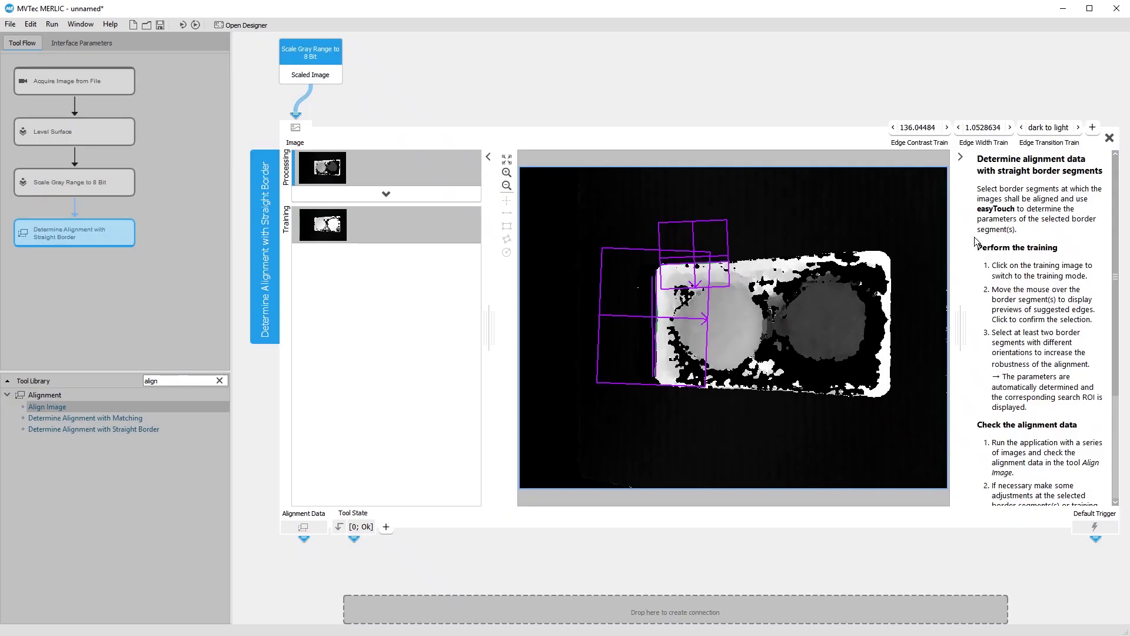
- Clear the tool search and add Check Presence with Gray Features from Processing > Checking after Determine Alignment with Straight Border
left_click(223, 383)
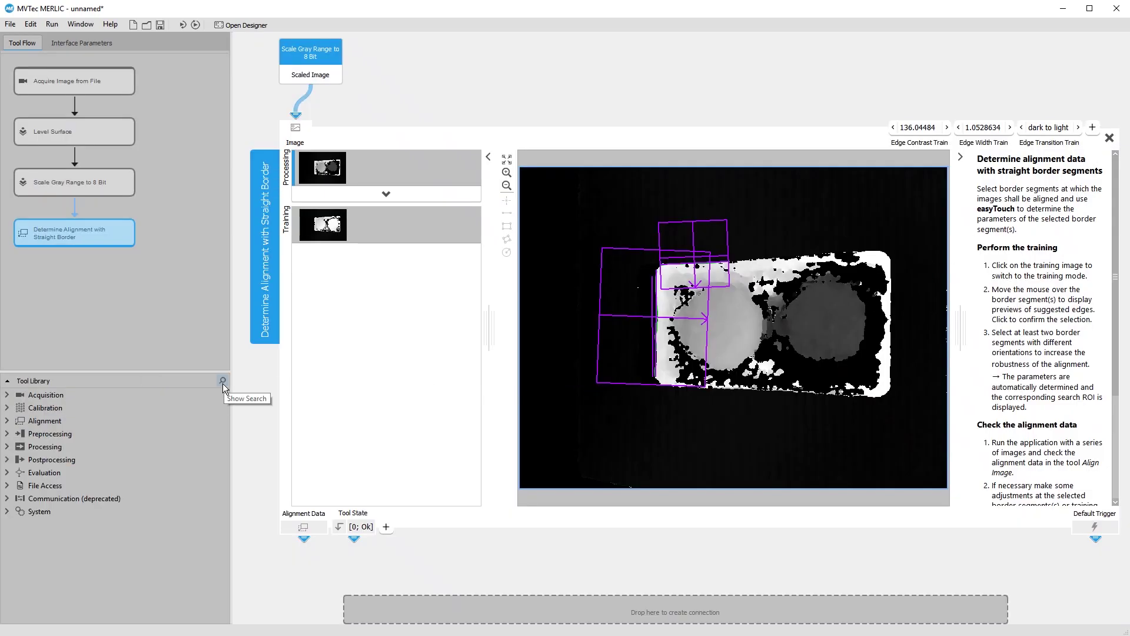
left_click(7, 446)
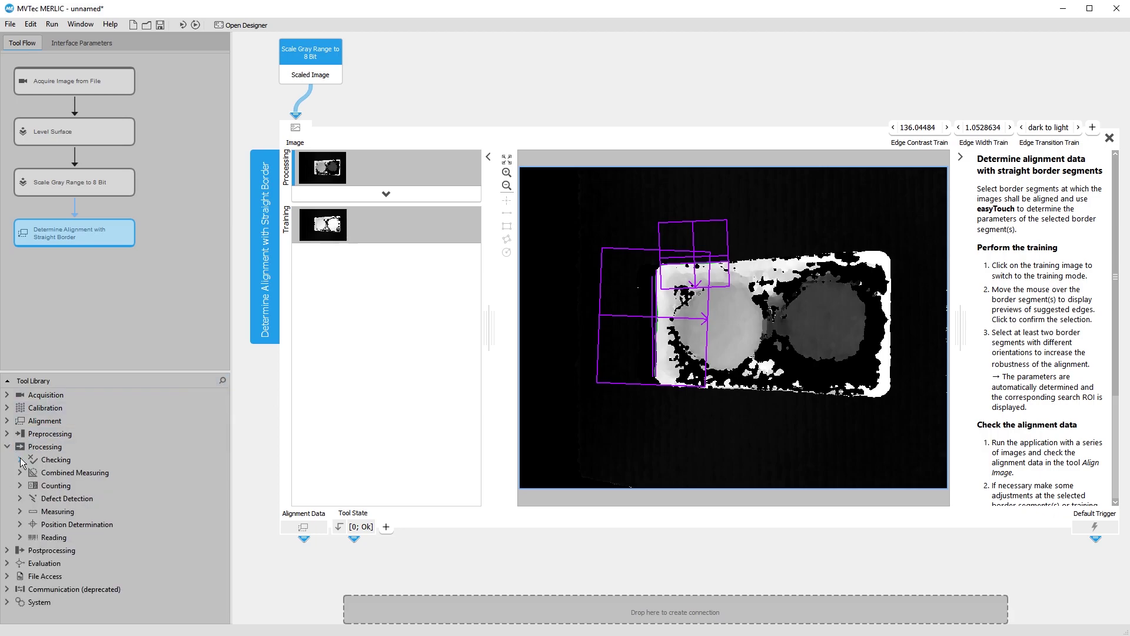
left_click(21, 460)
left_click_drag(147, 468, 97, 283)
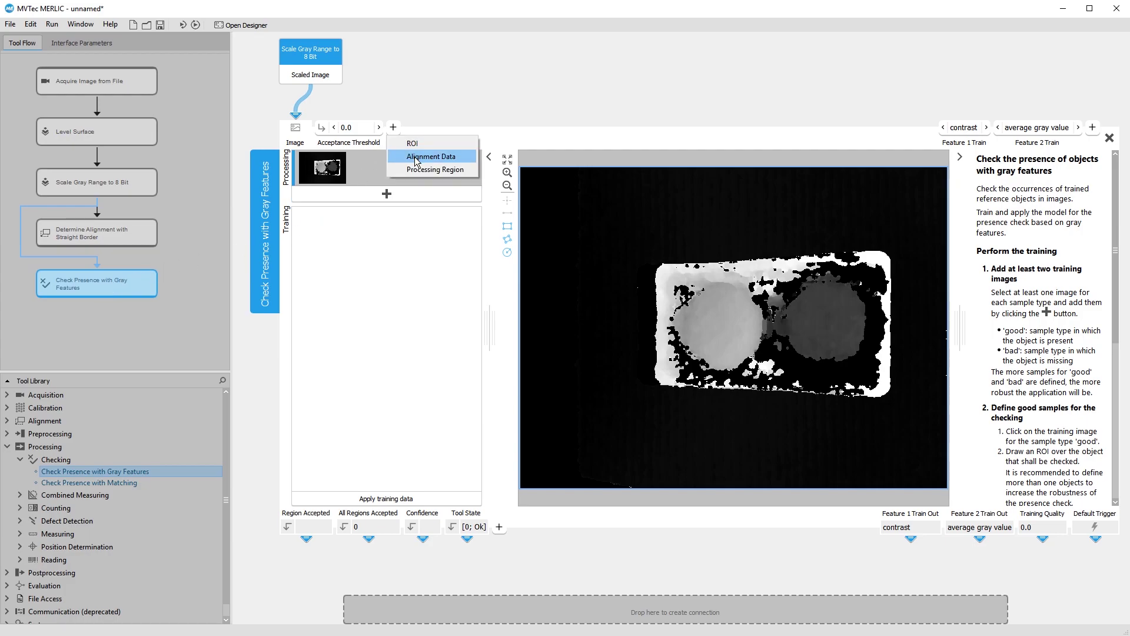
- Add the Alignment Data input to Check Presence with Gray Features and connect it from Determine Alignment with Straight Border
left_click(417, 157)
right_click(344, 133)
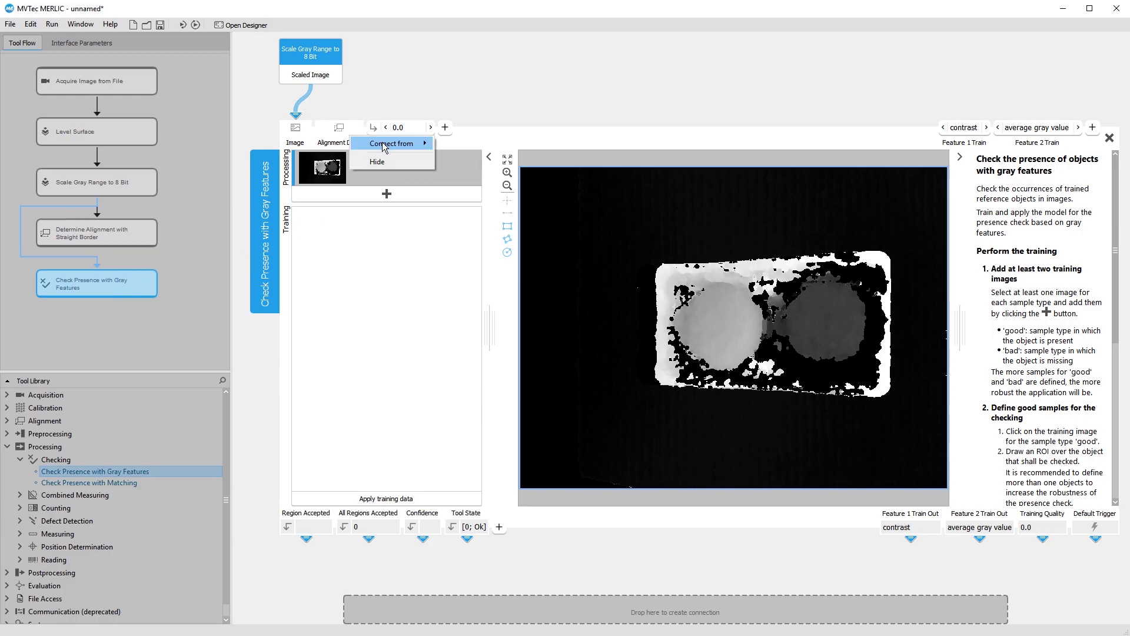
mouse_move(391, 144)
mouse_move(517, 145)
left_click(613, 152)
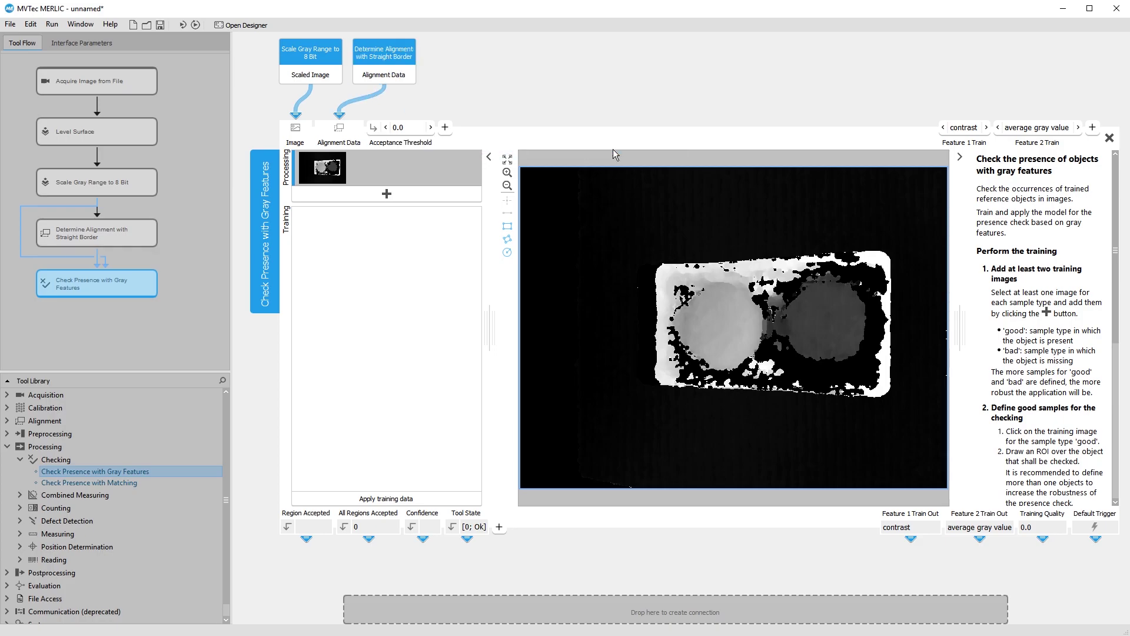
- Draw a small circular ROI at the centre of each of the two cookie compartments in the processing image
left_click(506, 252)
left_click_drag(721, 330, 732, 340)
left_click_drag(828, 328, 835, 339)
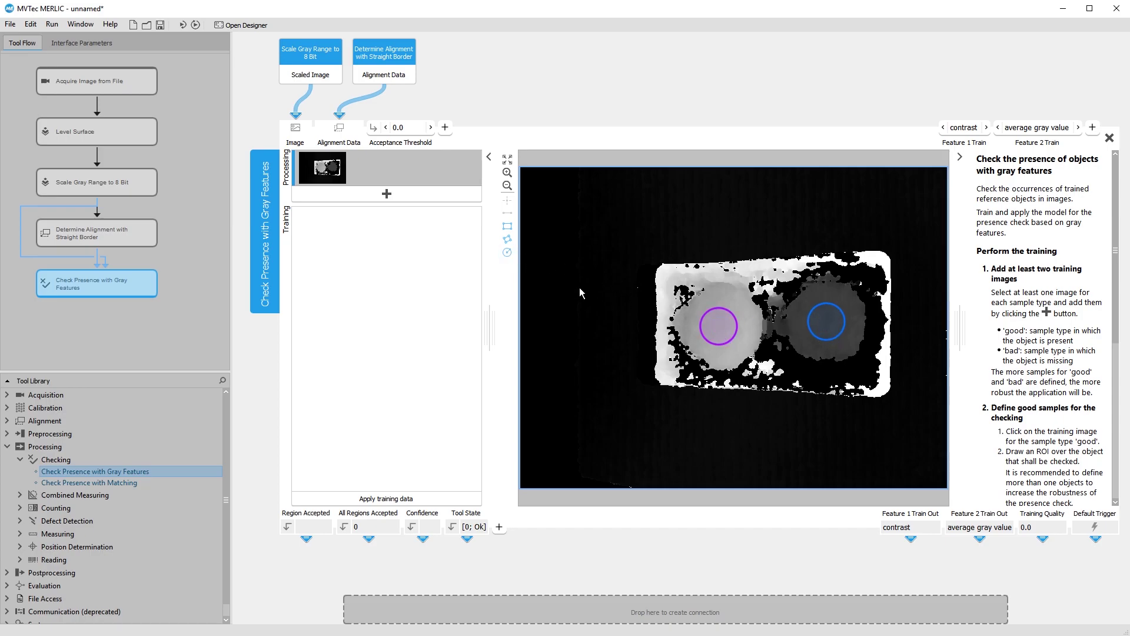
- Add the current image as a training sample of type bad and draw circular ROIs over both cookie compartments
left_click(387, 193)
left_click(410, 214)
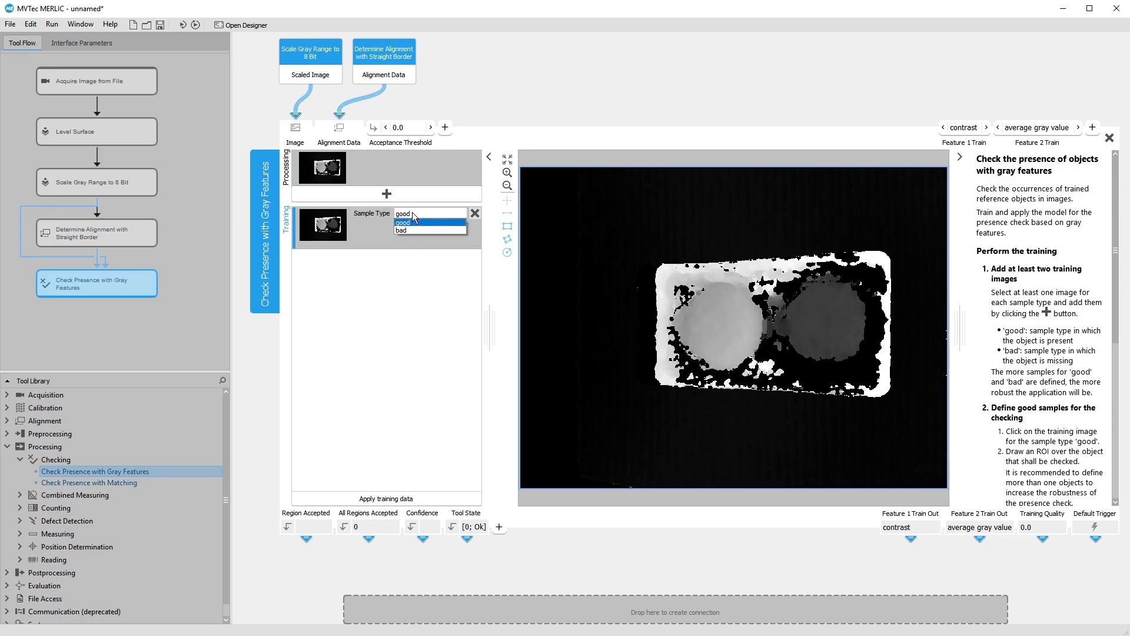
left_click(415, 232)
left_click(508, 252)
left_click_drag(721, 325, 735, 342)
left_click_drag(828, 321, 841, 334)
- Load the next image, add it as another bad training sample, and mark both cookie compartments with circular ROIs
left_click(182, 27)
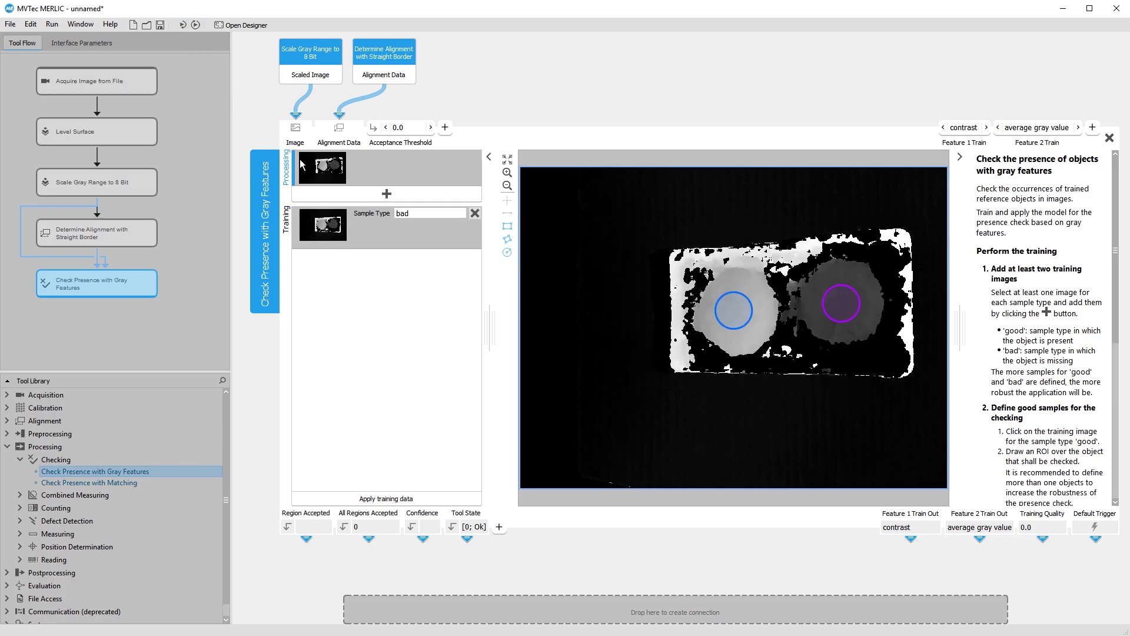
left_click(387, 193)
left_click(419, 254)
left_click(415, 271)
left_click(507, 252)
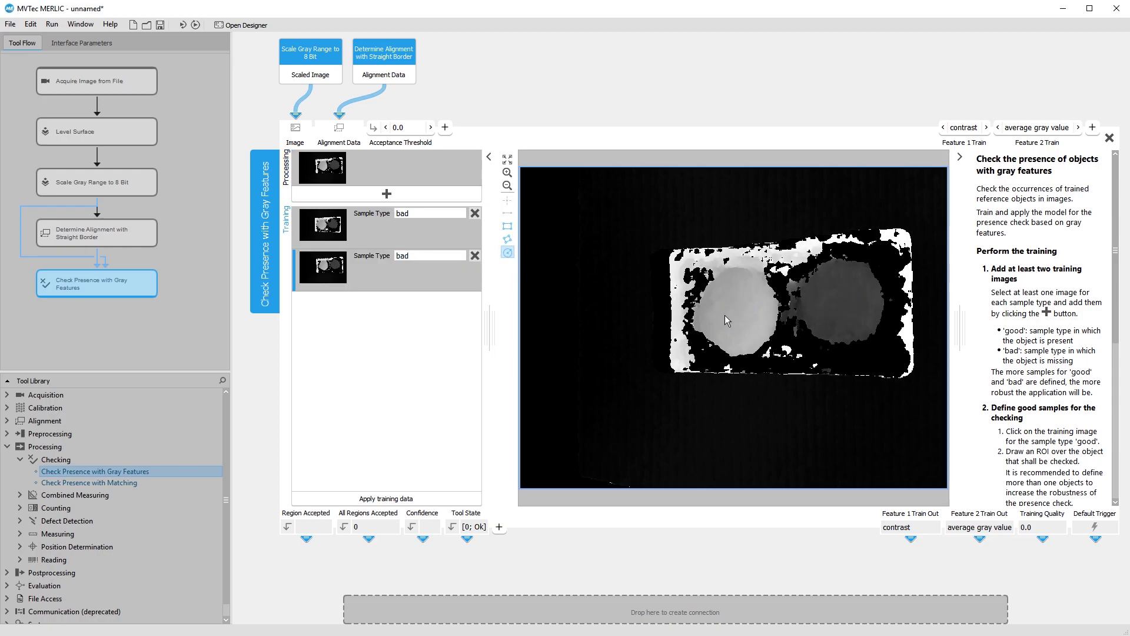
left_click_drag(843, 302, 850, 319)
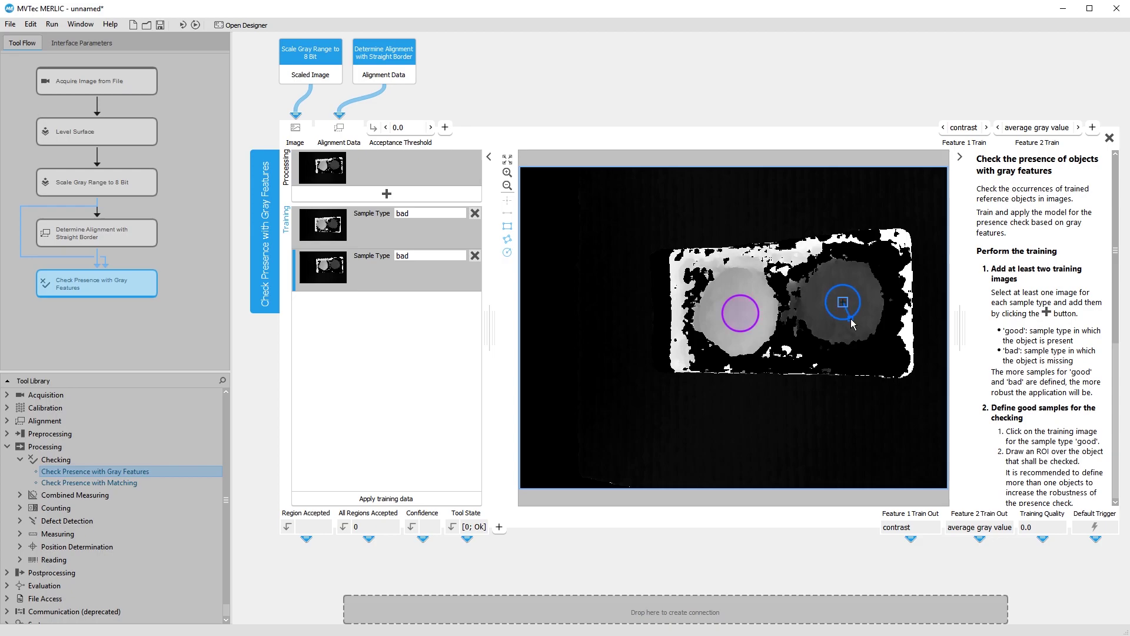
- Advance to the image with the dark right compartment, add it as a bad sample, and mark only that compartment with a circular ROI
left_click(182, 25)
left_click(181, 25)
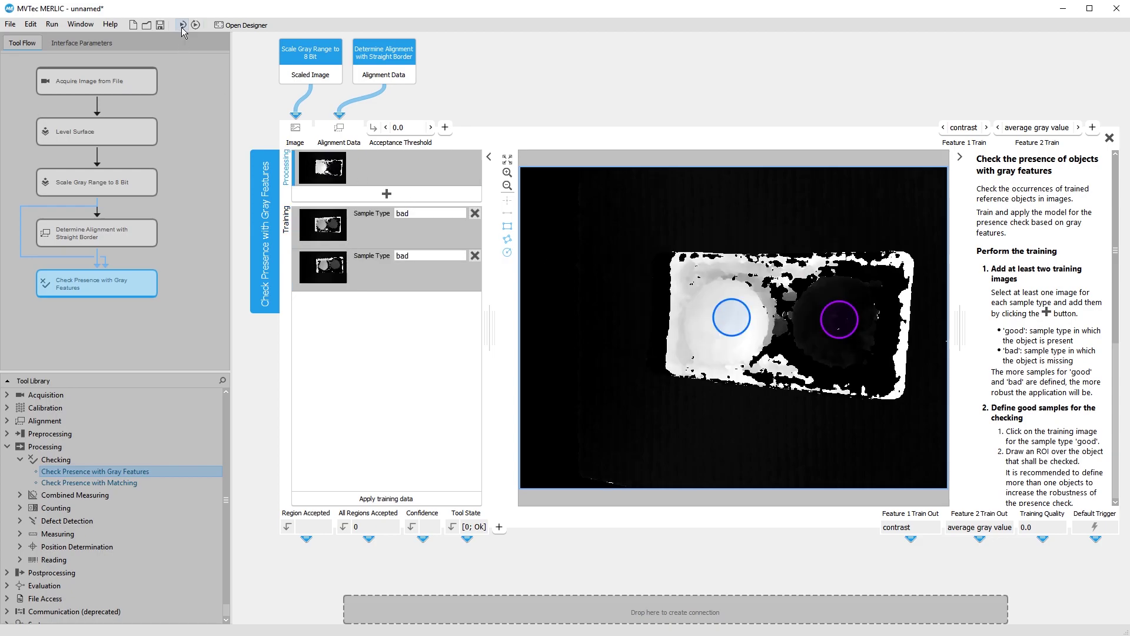
left_click(386, 194)
left_click(447, 297)
left_click(419, 313)
left_click_drag(838, 320, 849, 340)
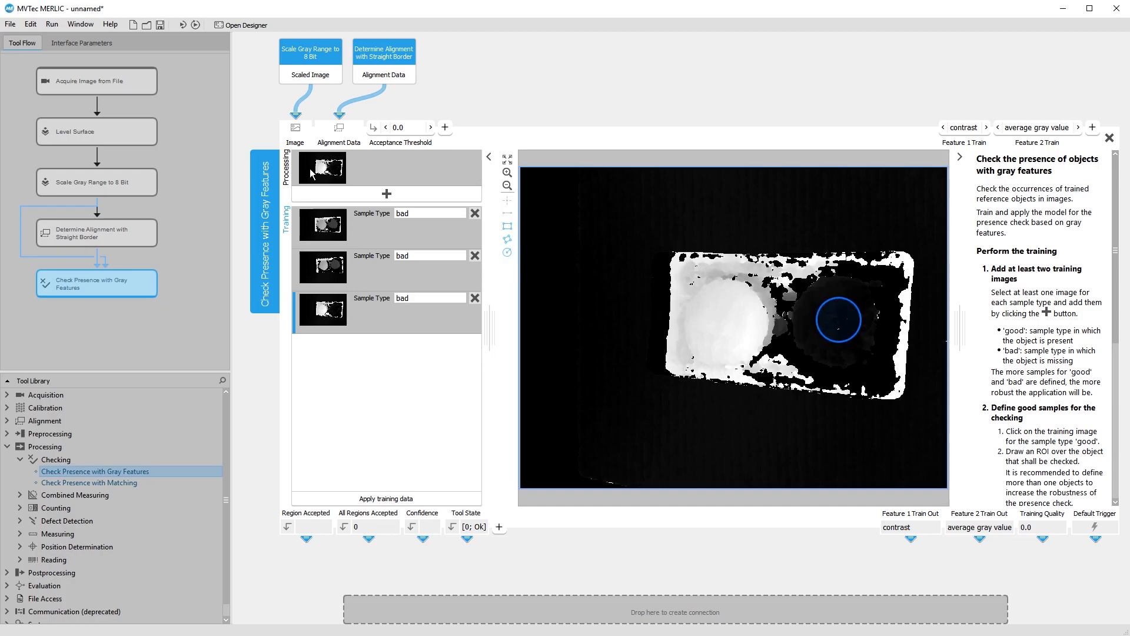
- Add the next image as a good sample with circular ROIs on both bright cookie stacks, and apply the training data
left_click(182, 27)
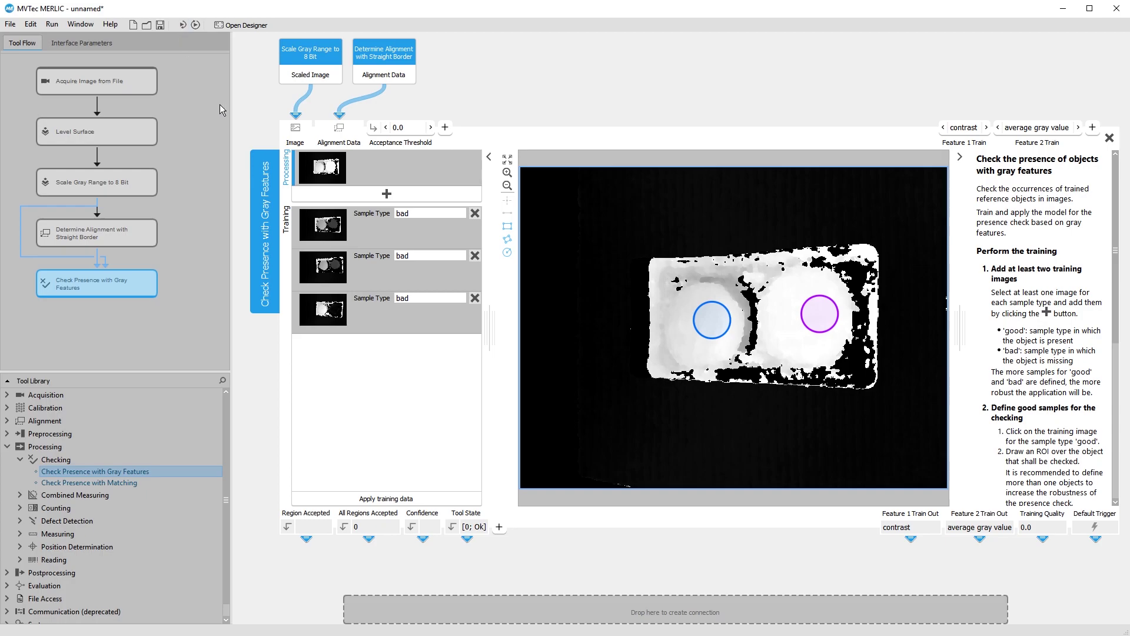
left_click(359, 196)
left_click(507, 252)
left_click_drag(713, 340, 723, 340)
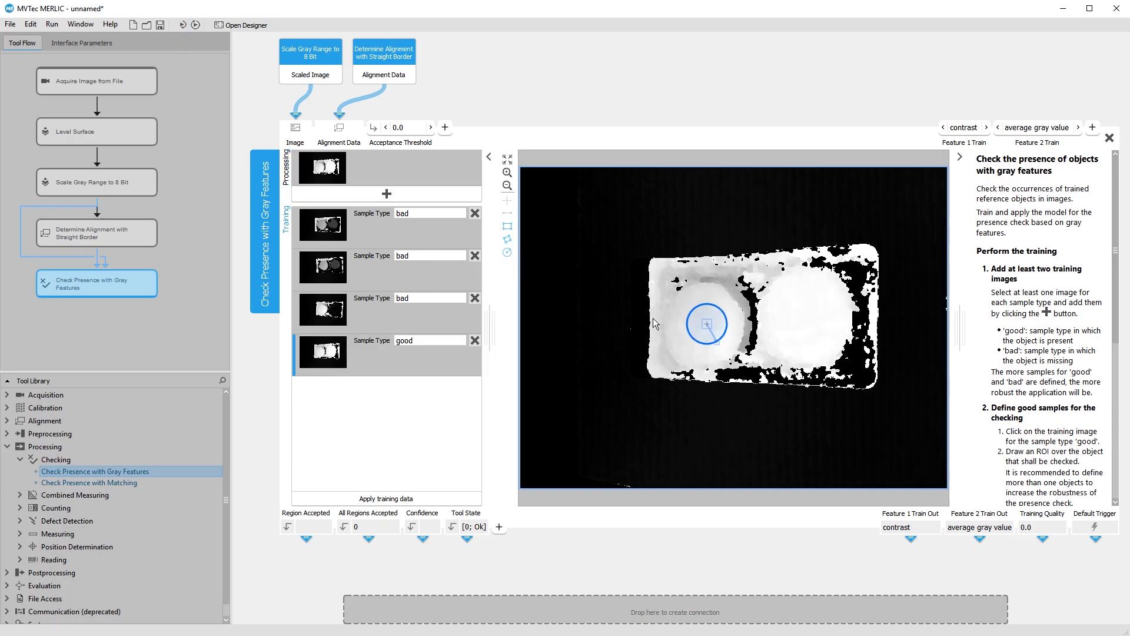
left_click_drag(816, 330, 821, 340)
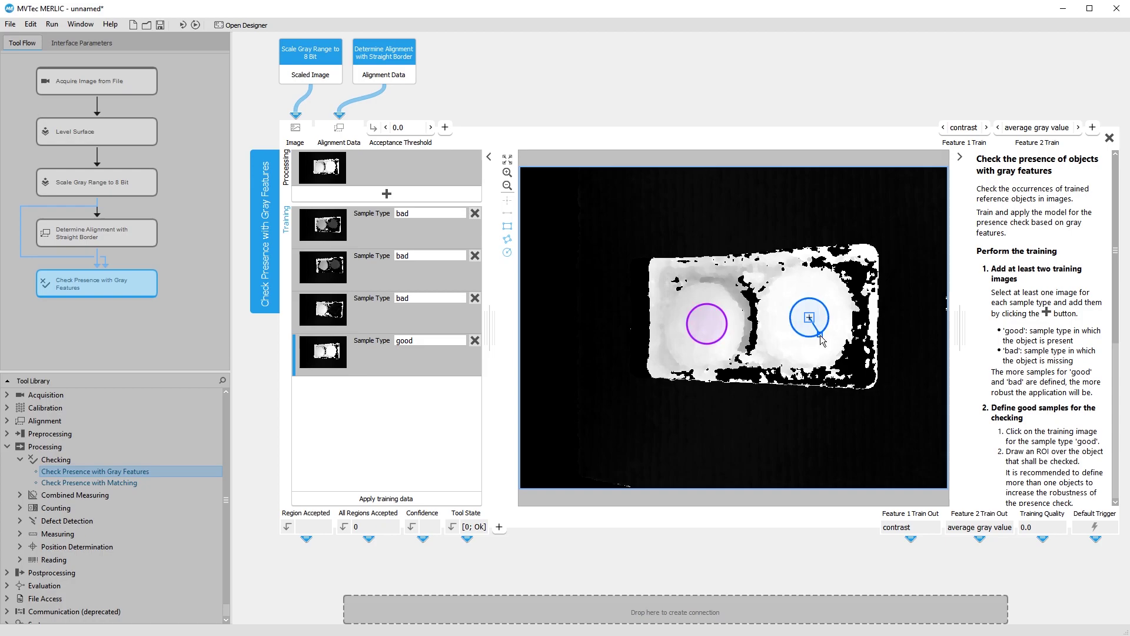
left_click(444, 499)
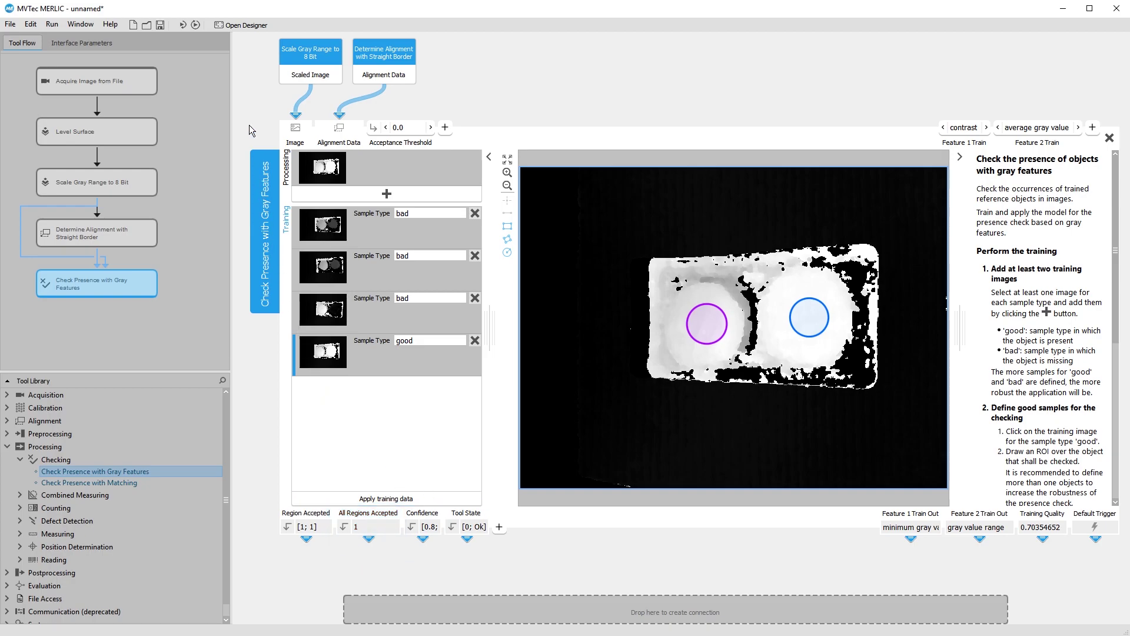
- Open MERLIC Designer and launch the Frontend, placing its window clear of the upper-left screen corner
left_click(241, 26)
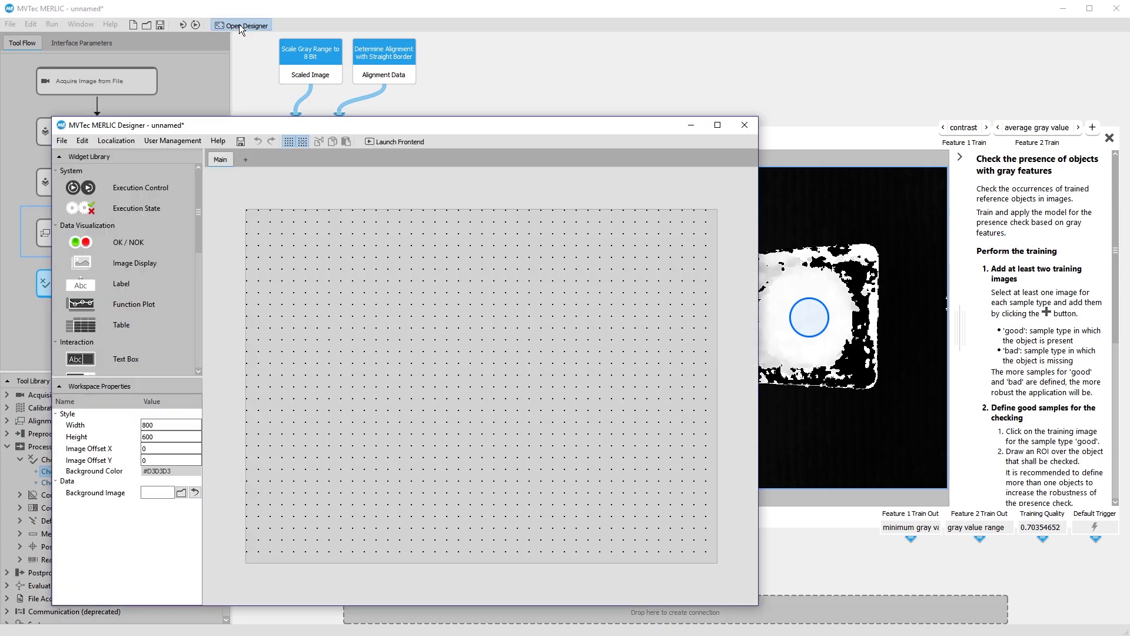
left_click(394, 144)
left_click_drag(195, 75, 352, 128)
- Execute the inspection one image at a time in the Frontend to check the presence results for both compartments
left_click(130, 470)
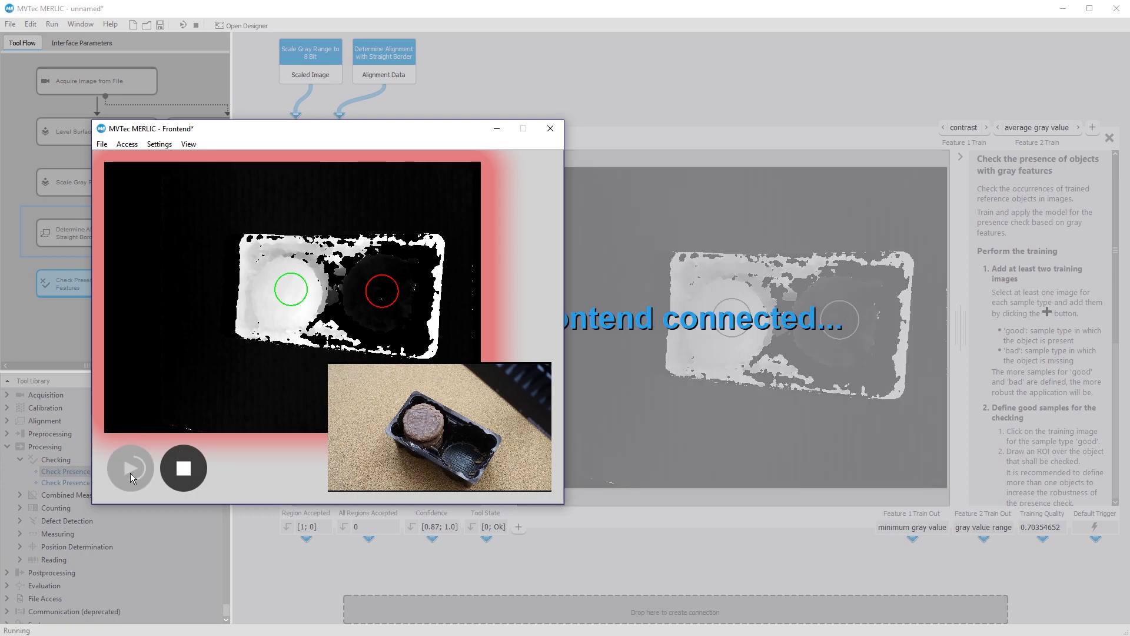
left_click(130, 475)
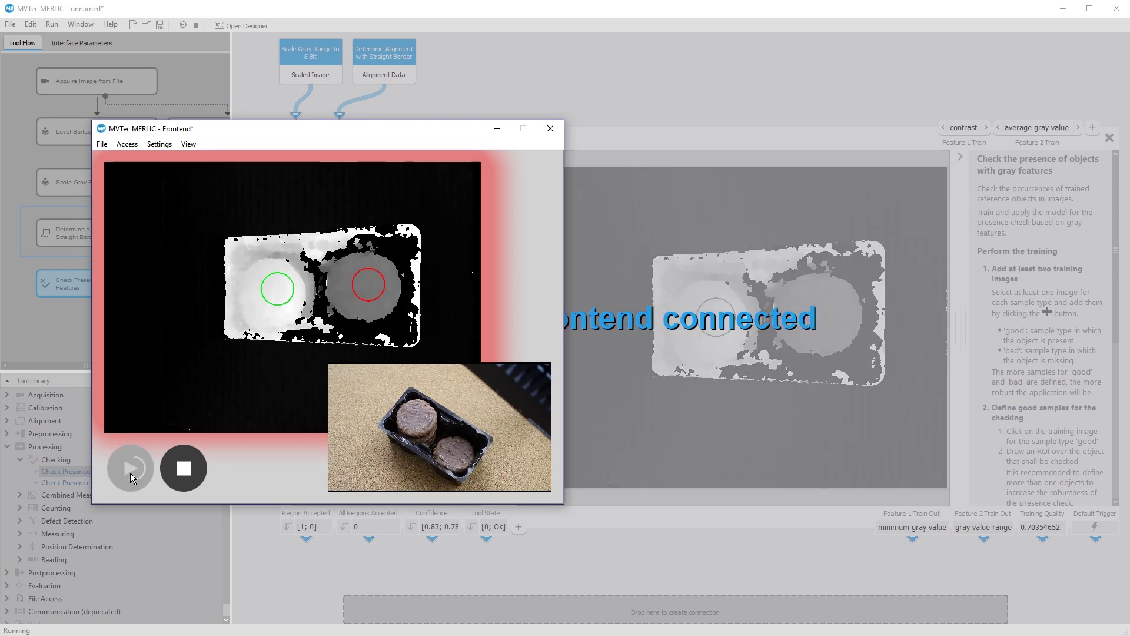
left_click(130, 474)
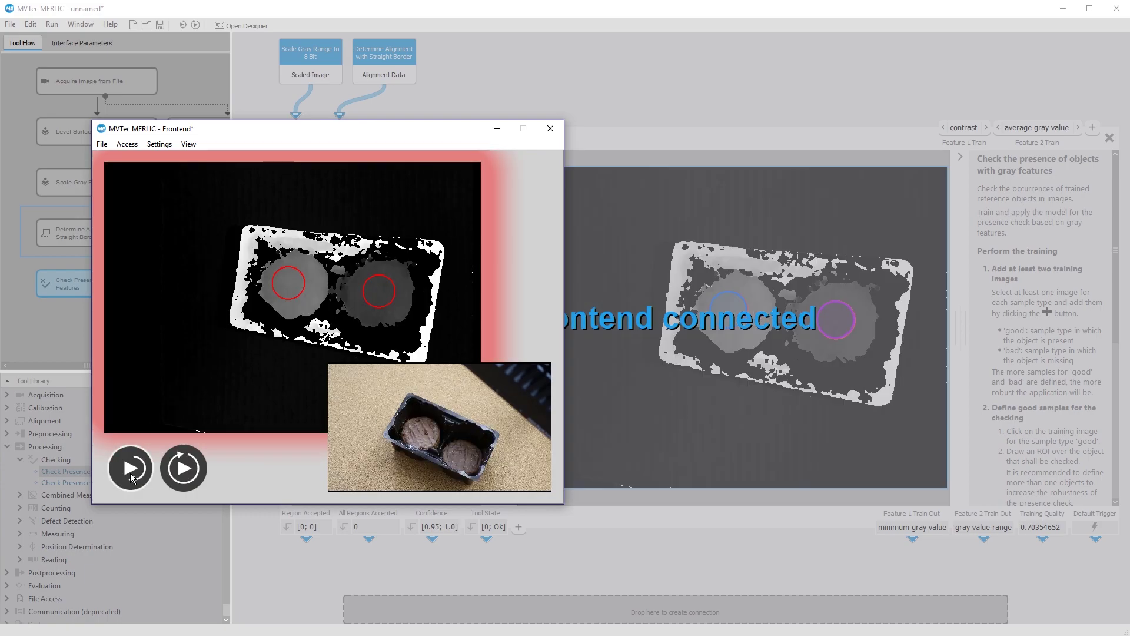
left_click(130, 474)
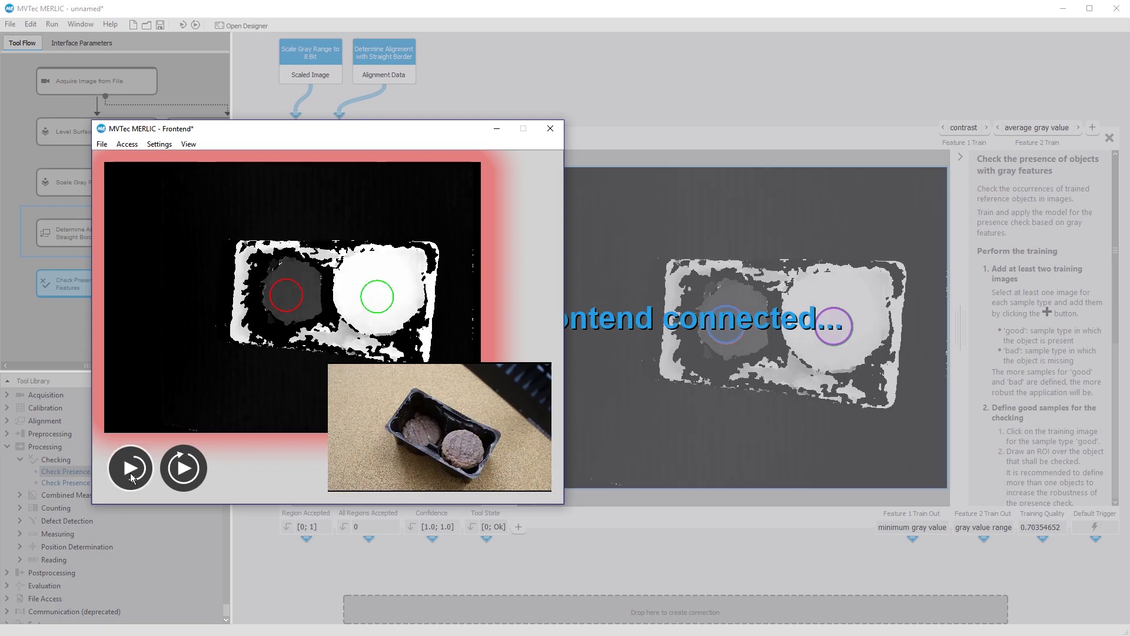